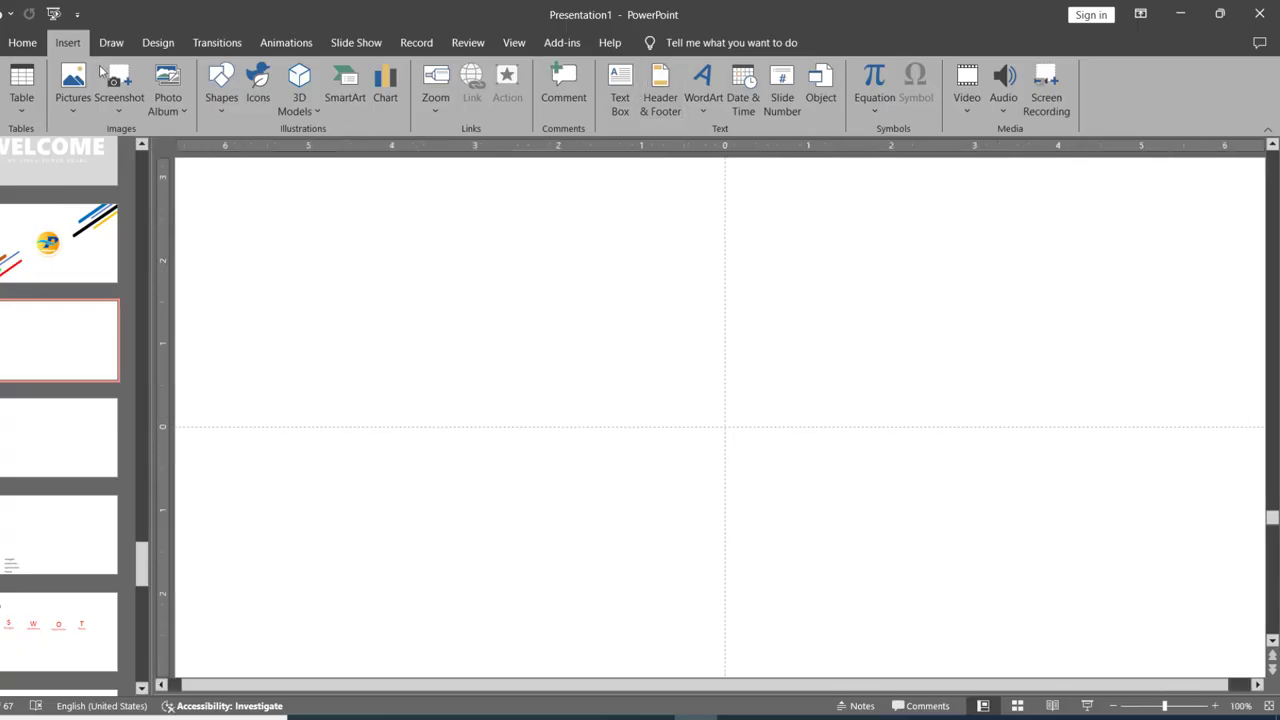
- Draw a rectangle with rounded diagonal corners, about 1.87" wide and 1.14" high, in the slide's upper area just left of centre
click(24, 43)
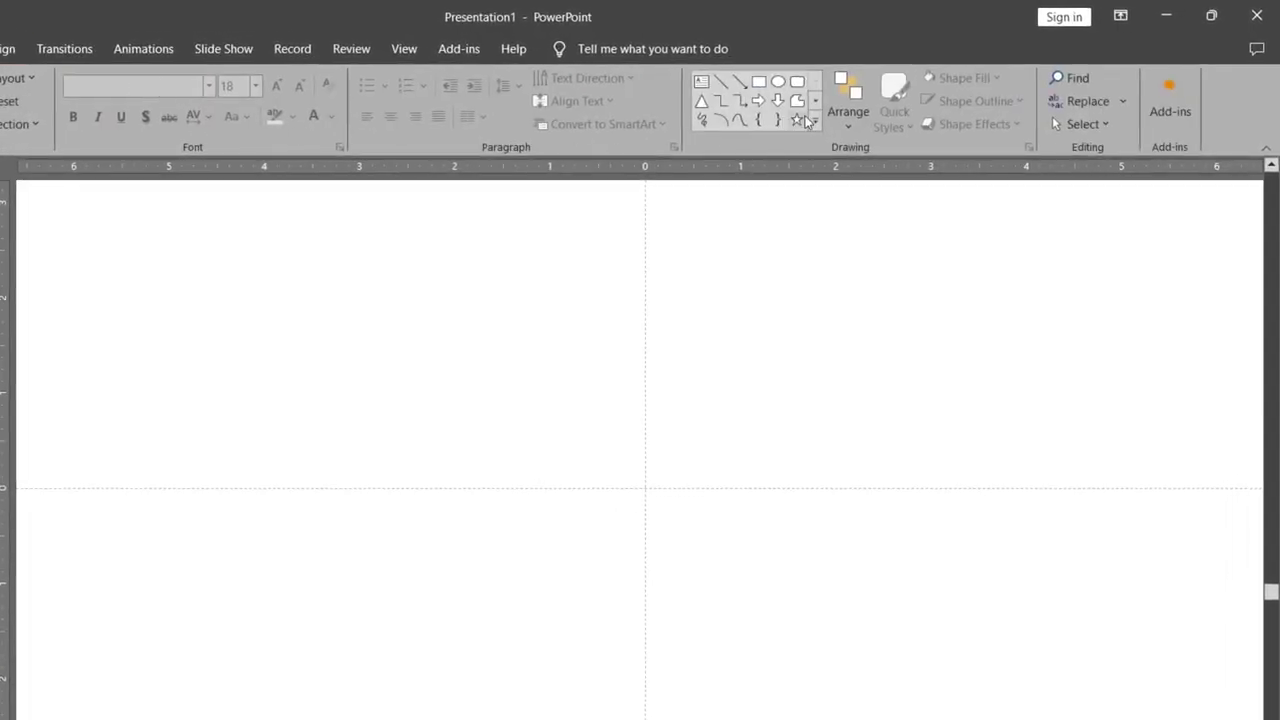
click(814, 121)
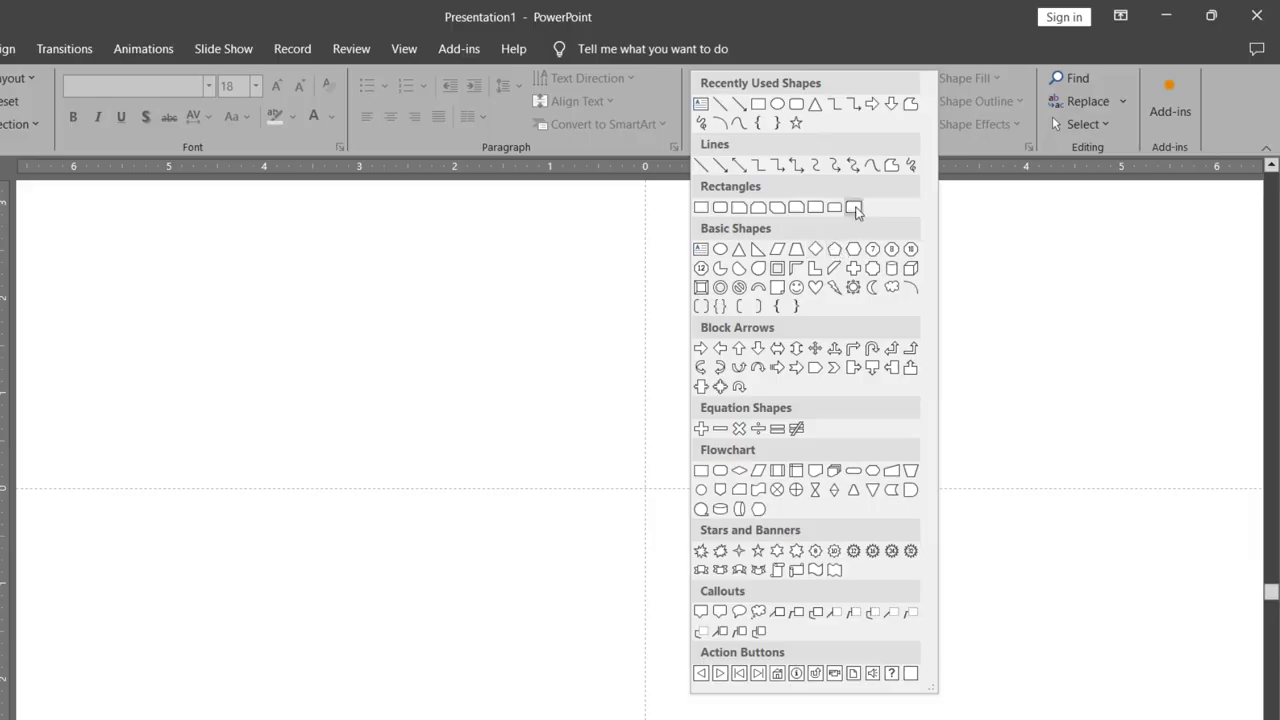
click(855, 208)
drag(399, 301, 577, 409)
drag(514, 377, 551, 437)
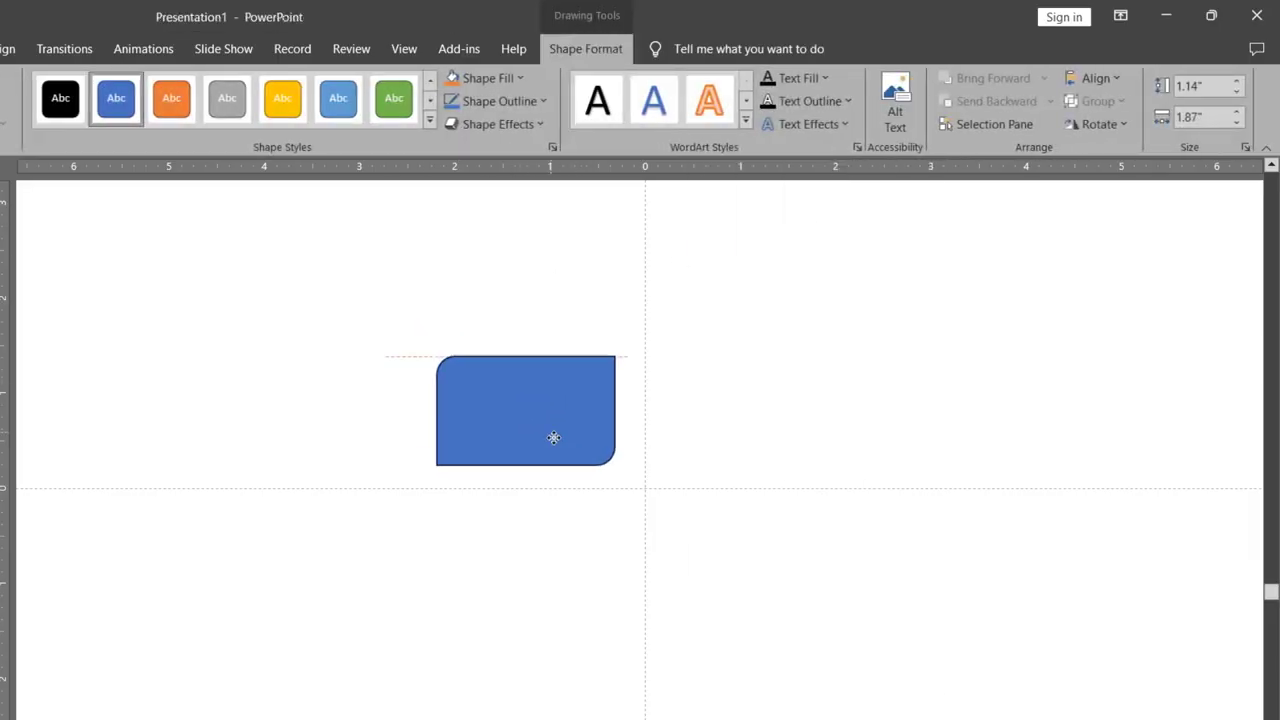
- Set the rectangle's height to 3" and its width to 2.2"
click(1205, 90)
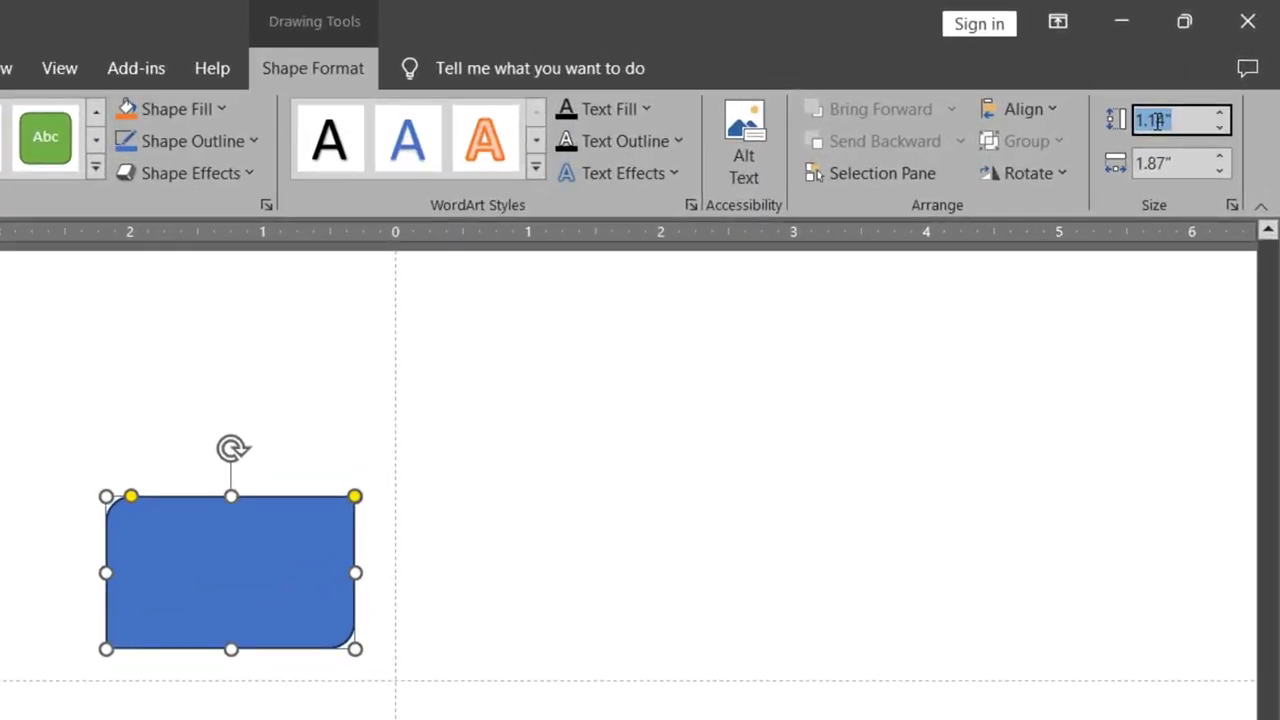
text(3)
click(1174, 164)
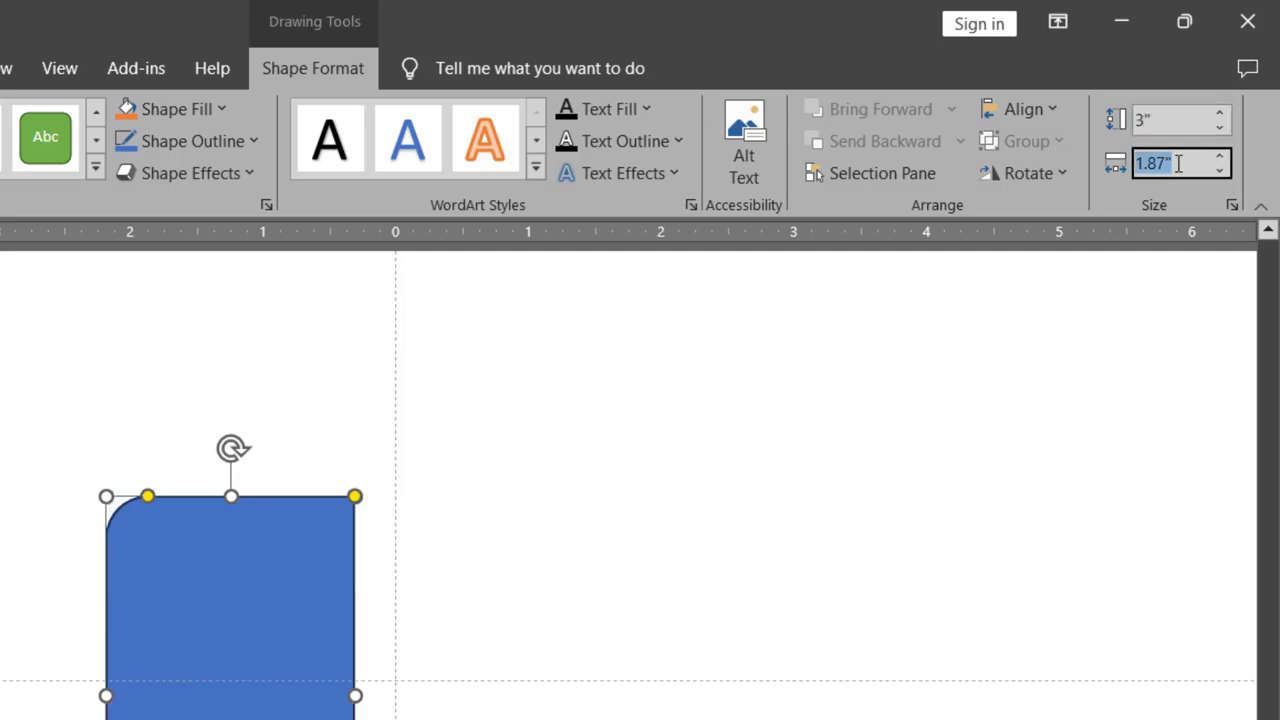
text(2.2)
key(Return)
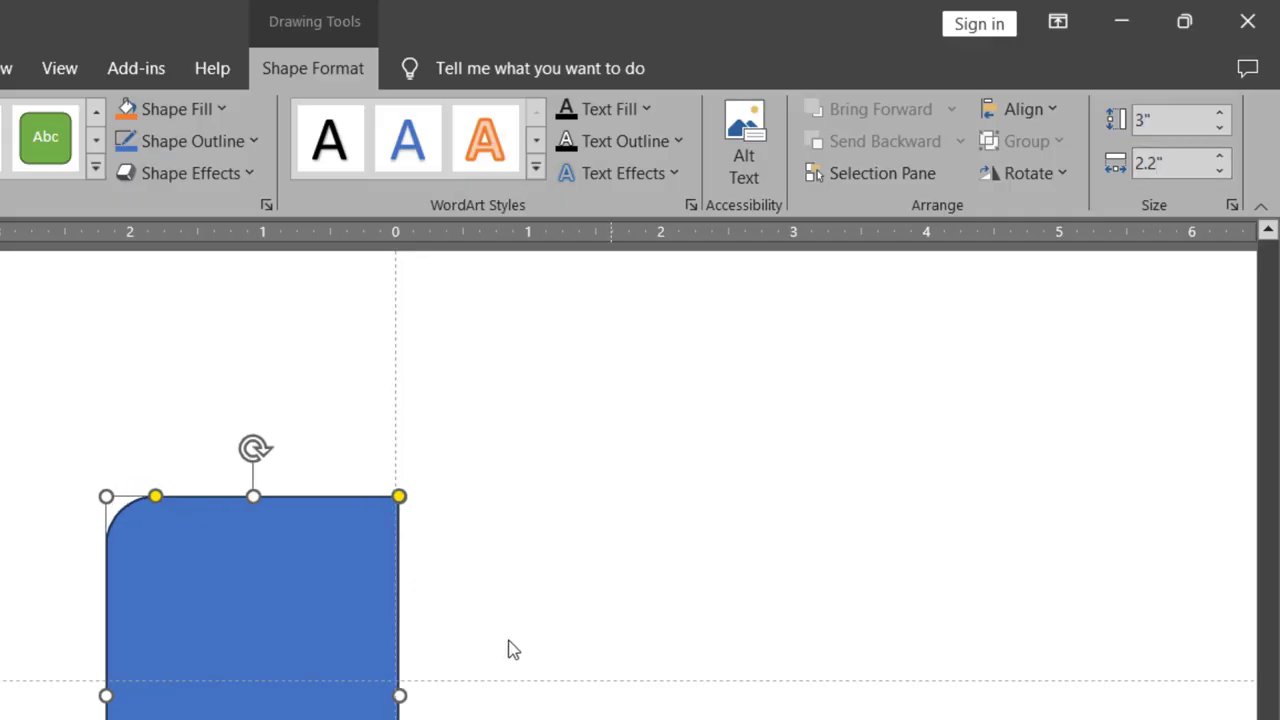
- Increase the rectangle's diagonal corner rounding and place a duplicate of it directly to its right
drag(309, 646, 283, 598)
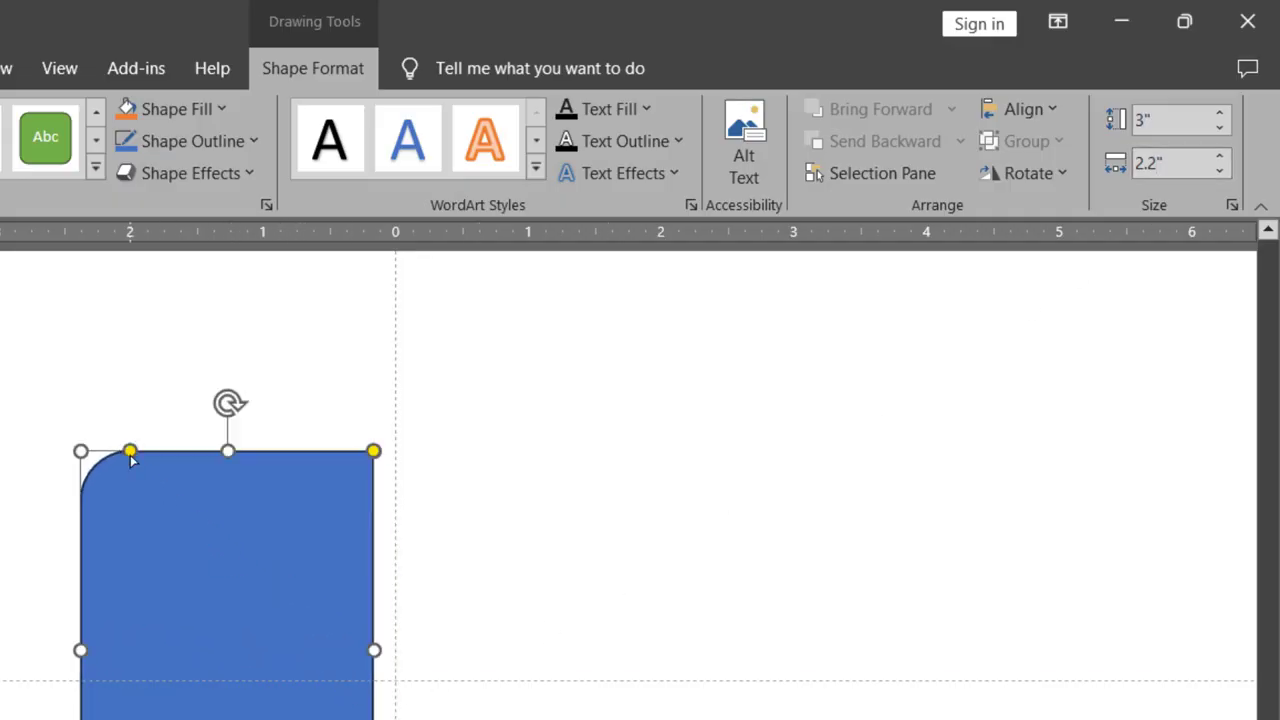
drag(131, 453, 187, 473)
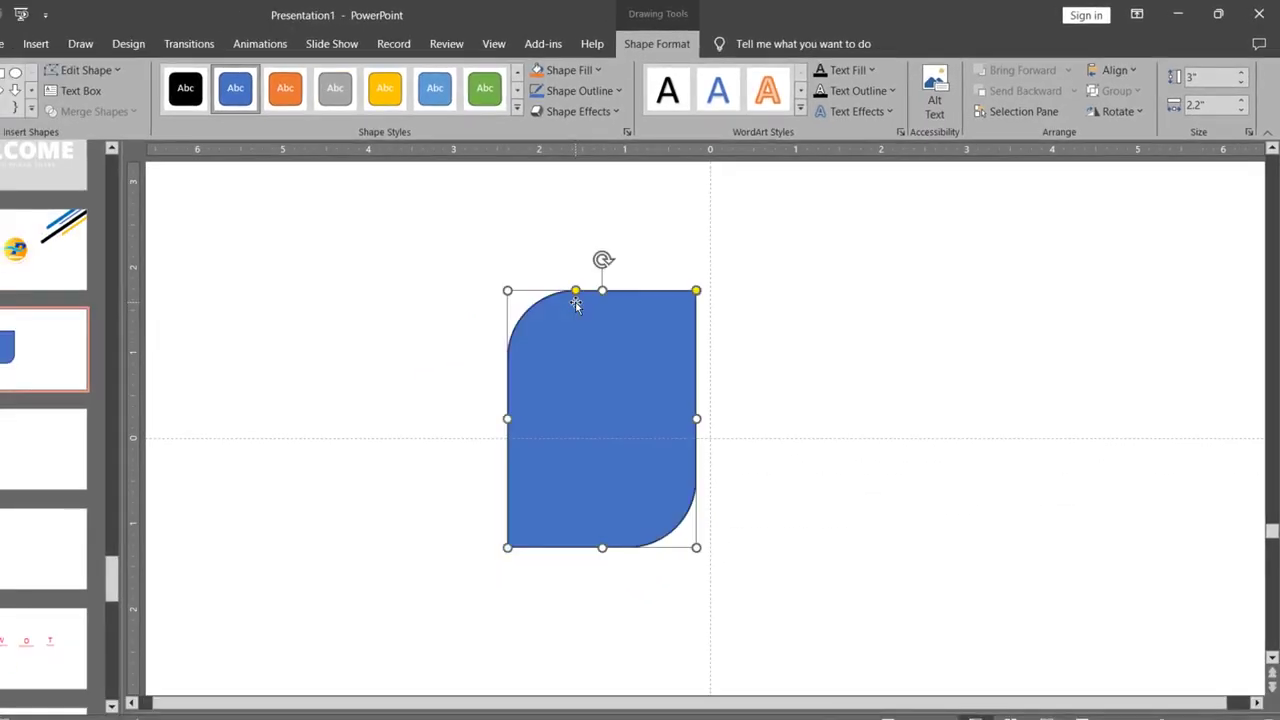
drag(600, 340, 780, 351)
key(ctrl+d)
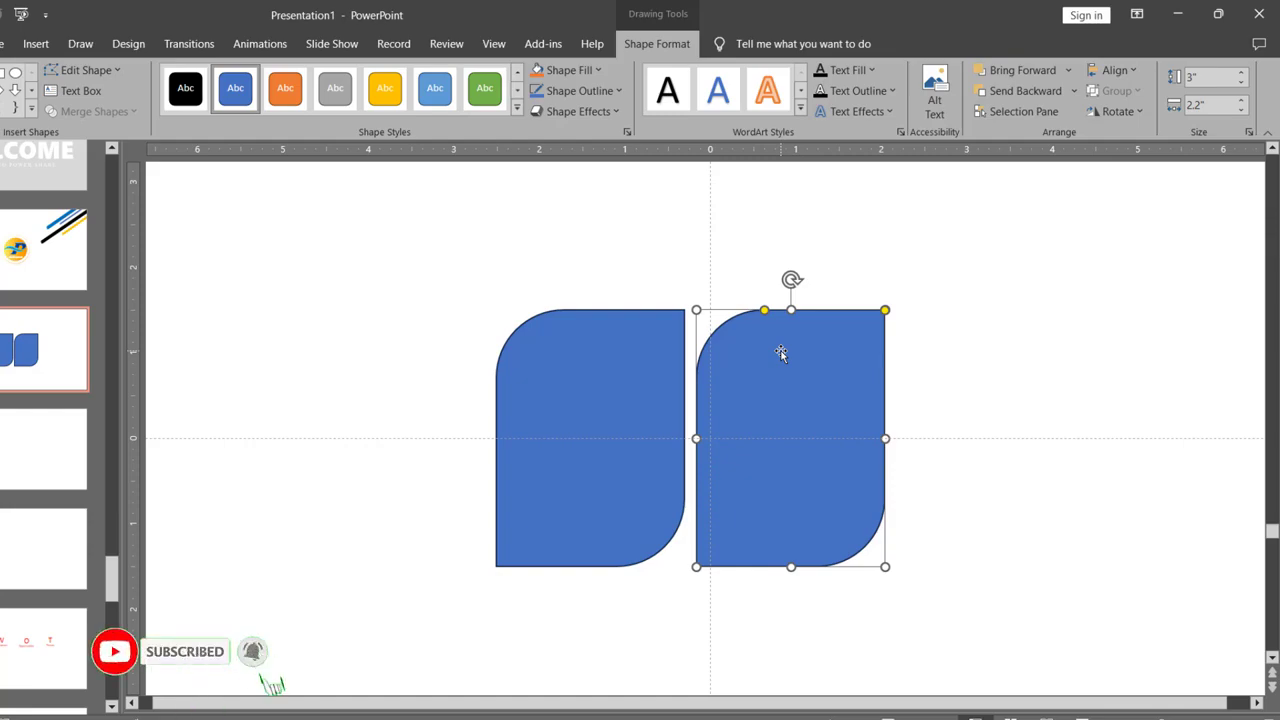
- Set the duplicate's height to 1.6" and place it over the original's lower half, with its upper edge on the horizontal guide
click(1214, 84)
text(1.6)
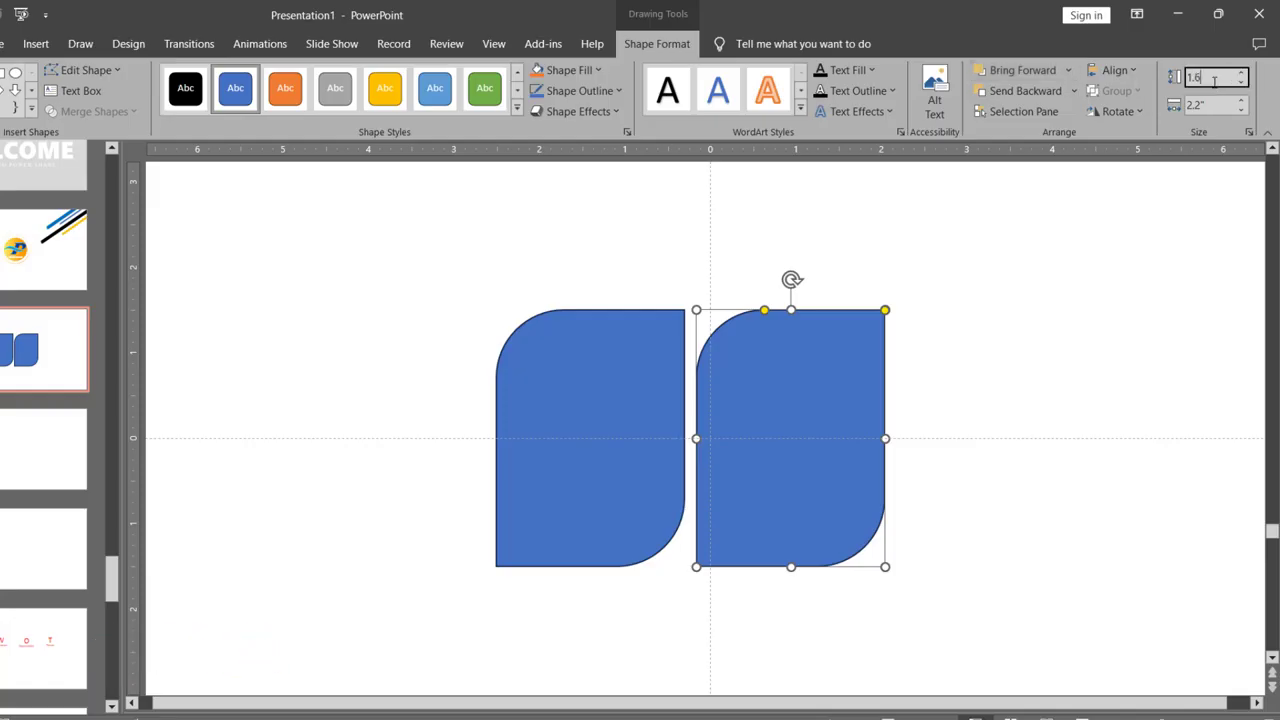
key(Return)
drag(828, 354, 627, 485)
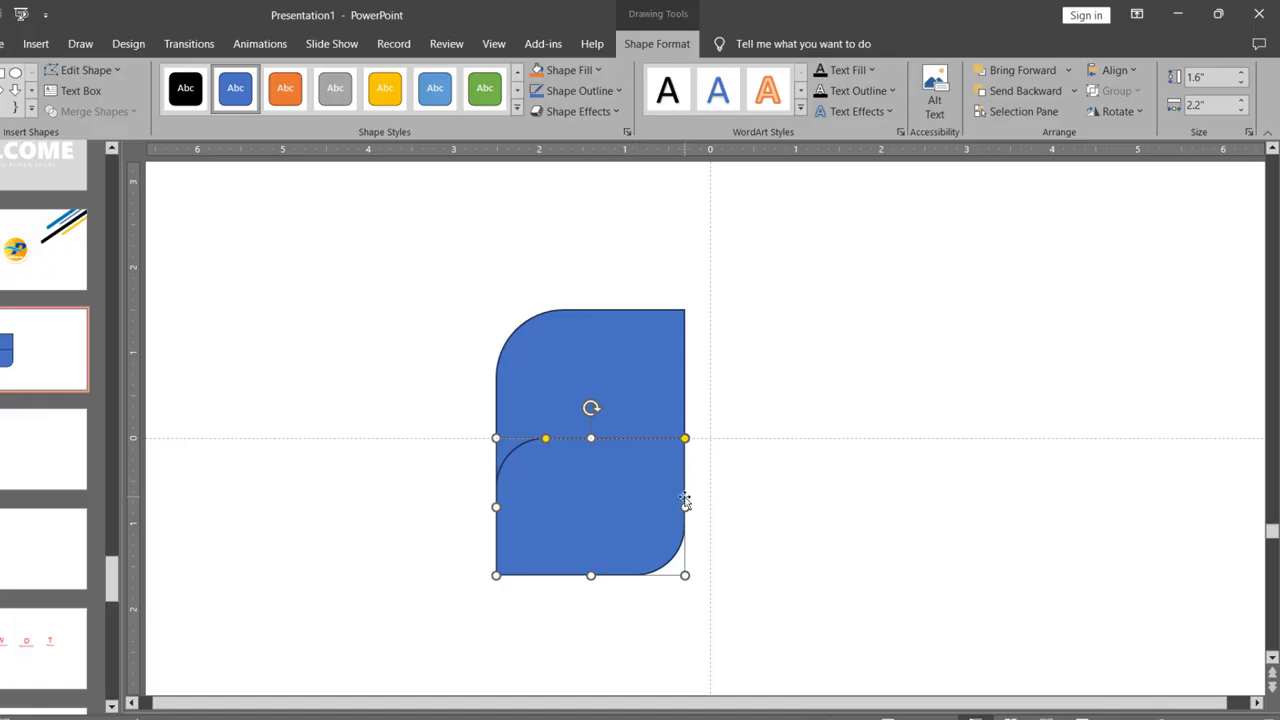
click(729, 537)
- Merge the two overlapping shapes so the shorter one is cut out of the taller one, keeping only the upper piece
click(600, 505)
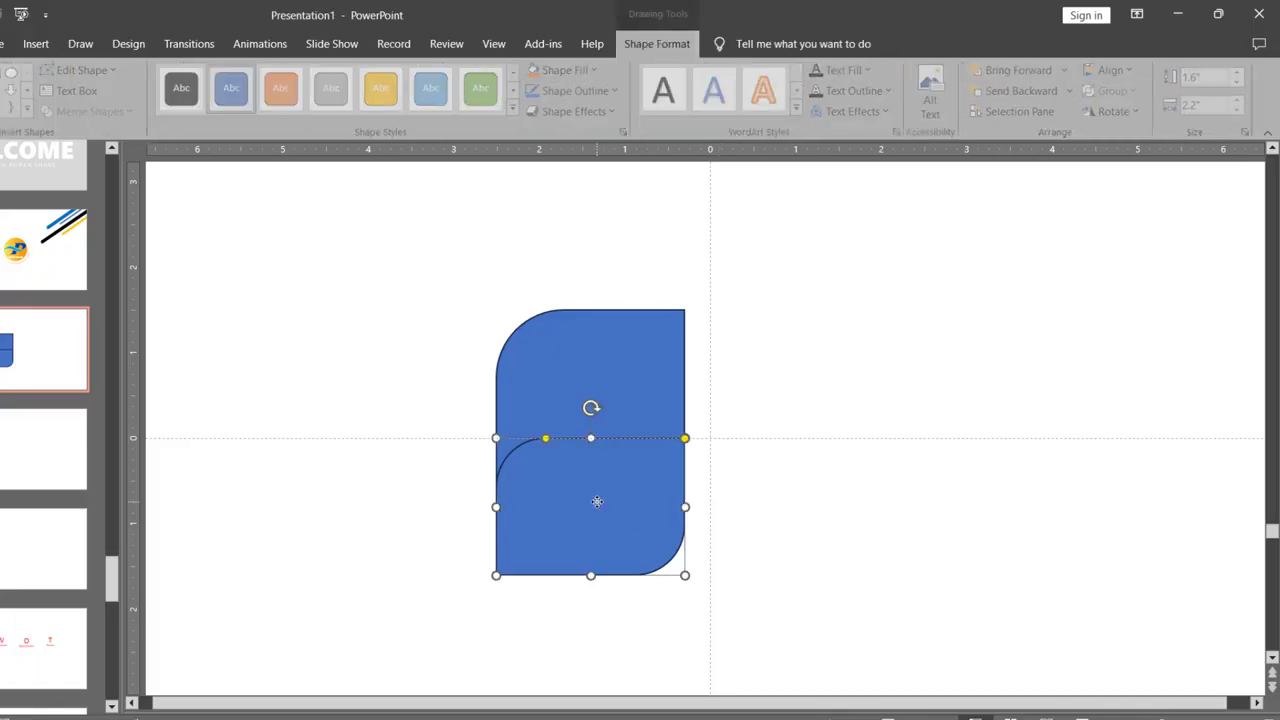
shift+click(632, 405)
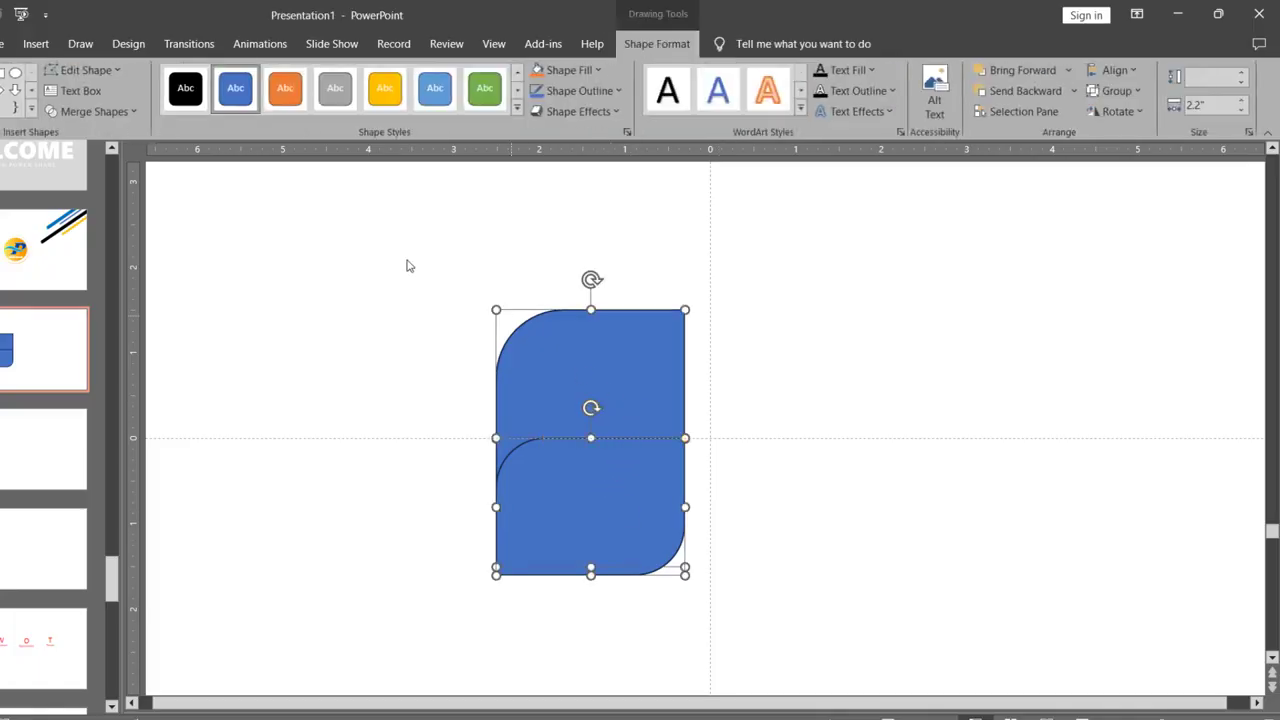
click(92, 111)
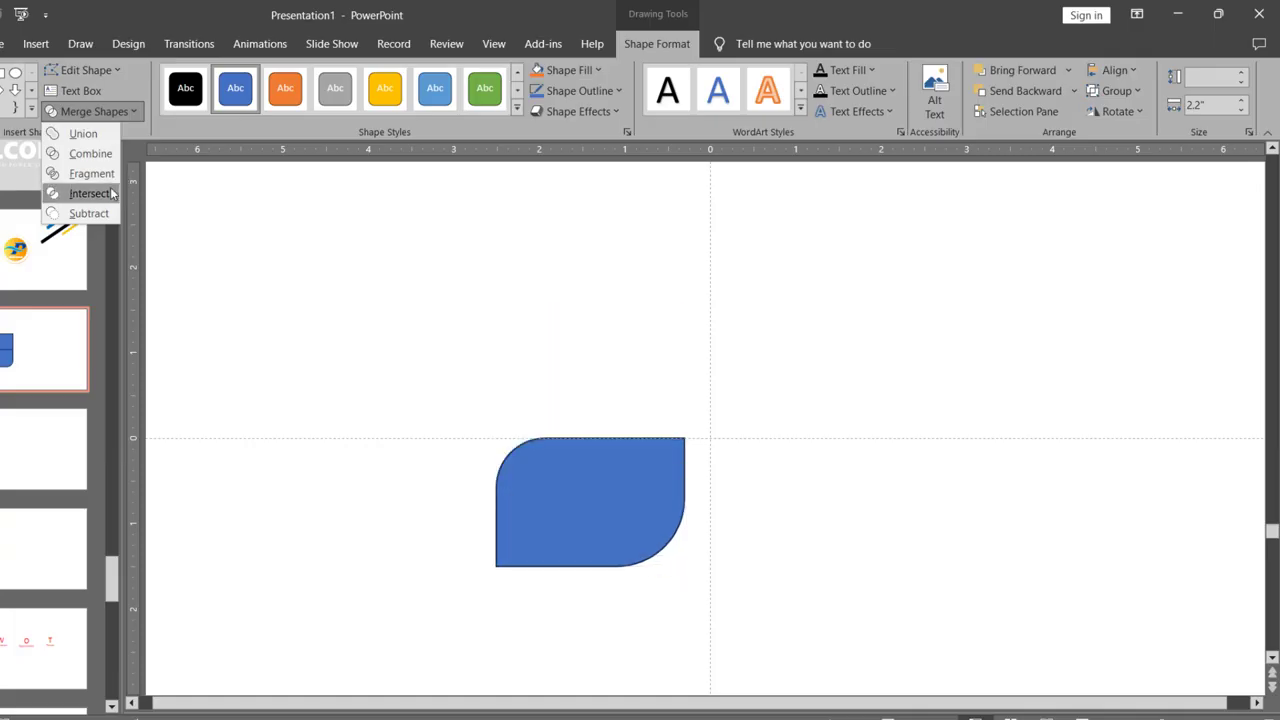
click(89, 211)
key(Delete)
- Draw a circle about 1.51" across at the blue piece's right end and remove the blue piece's outline
click(603, 407)
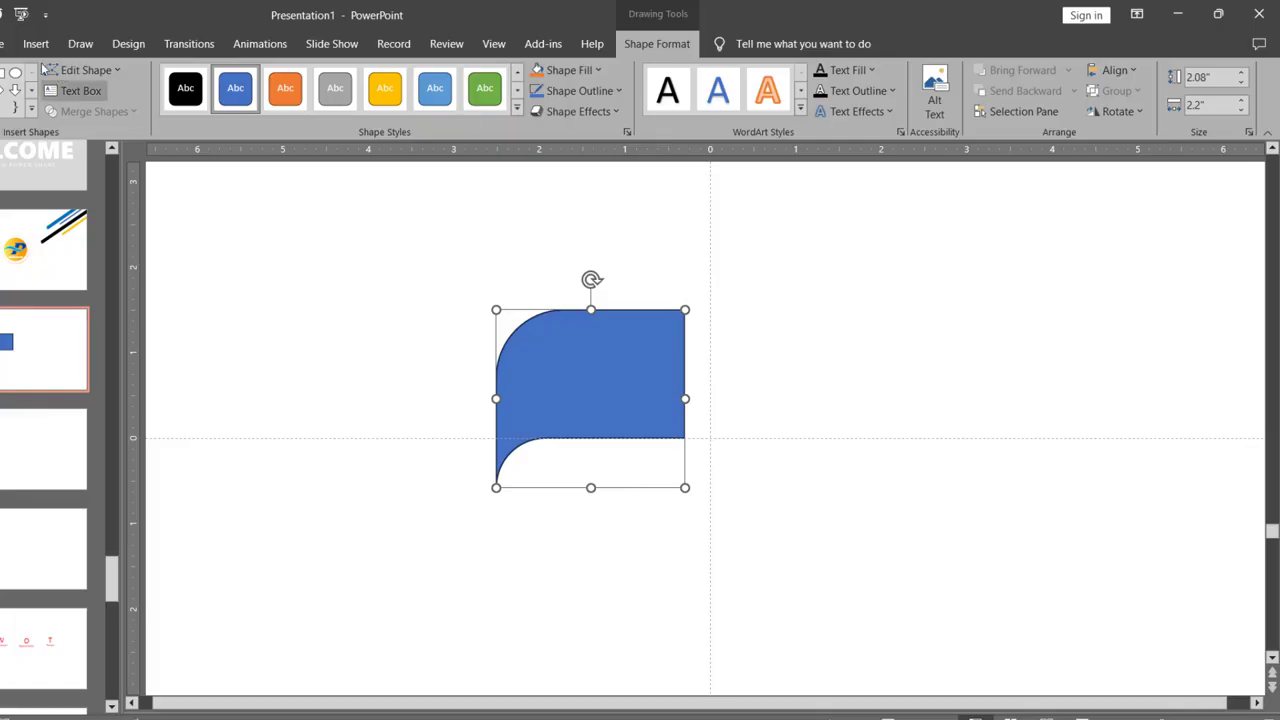
click(15, 72)
drag(735, 303, 840, 407)
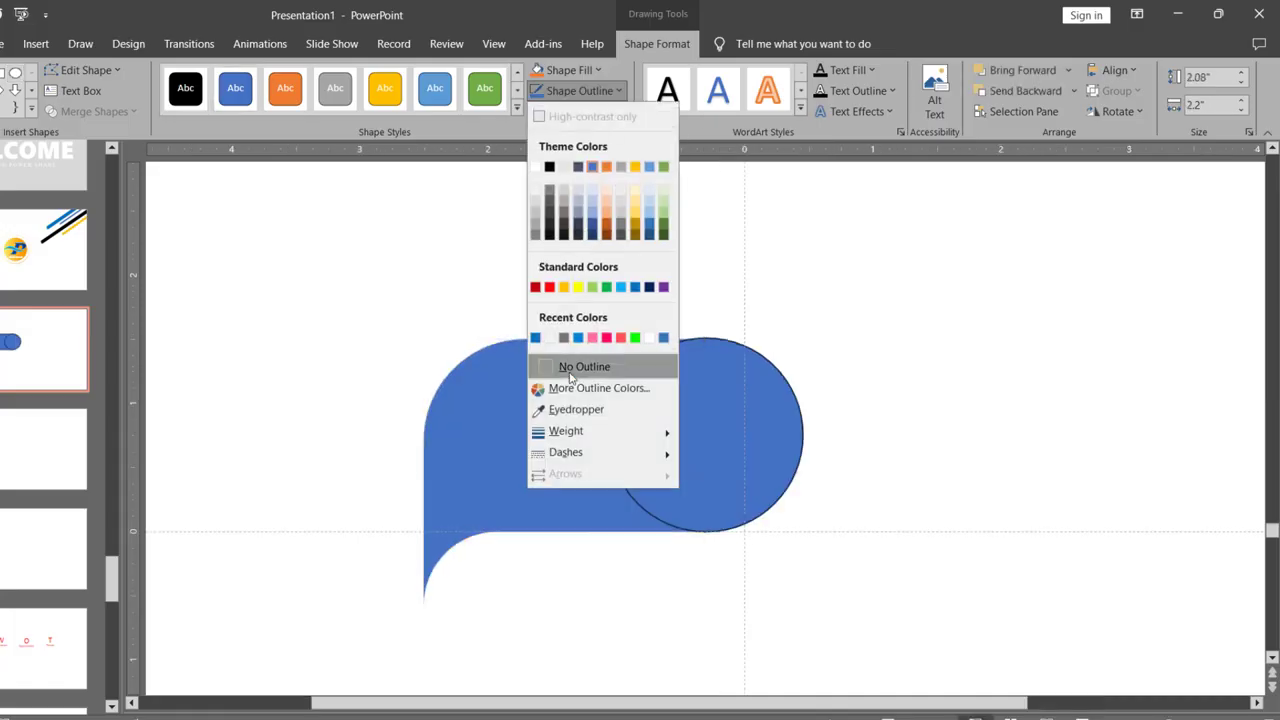
click(577, 367)
- Give the circle a standard gold-orange fill without an outline and nudge it flush with the blue piece's upper and lower edges
click(712, 389)
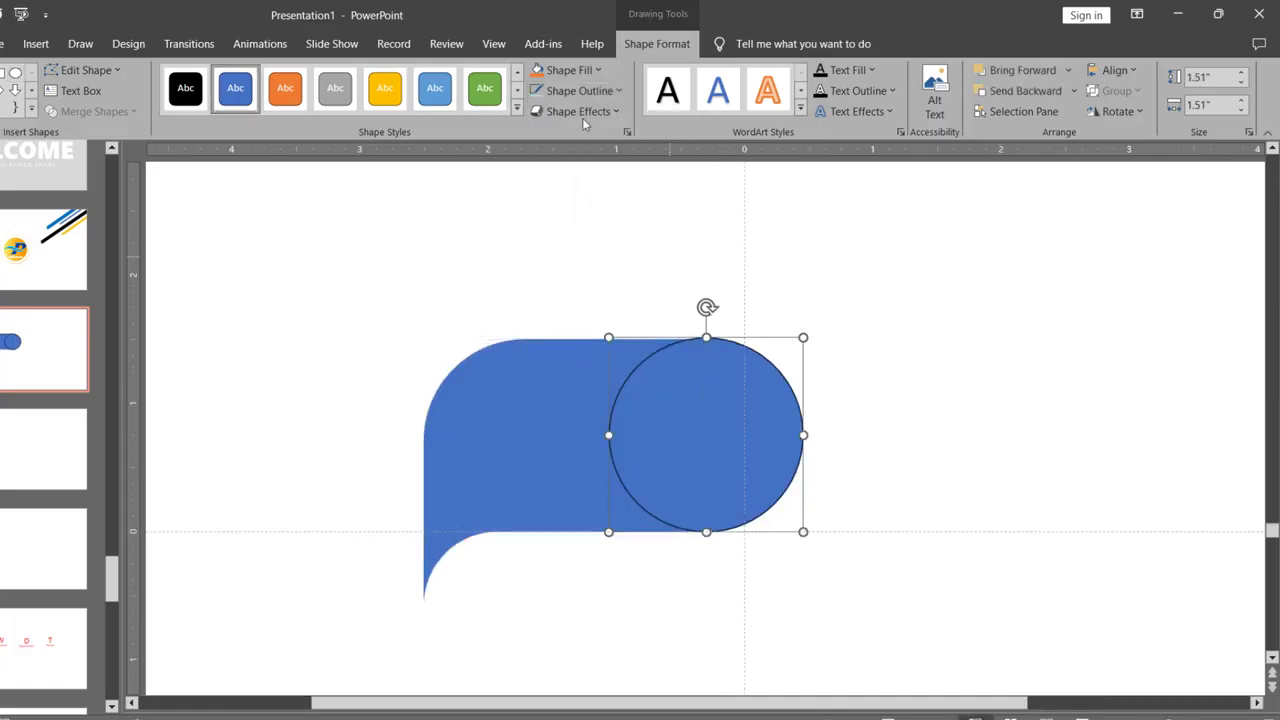
click(540, 92)
click(603, 70)
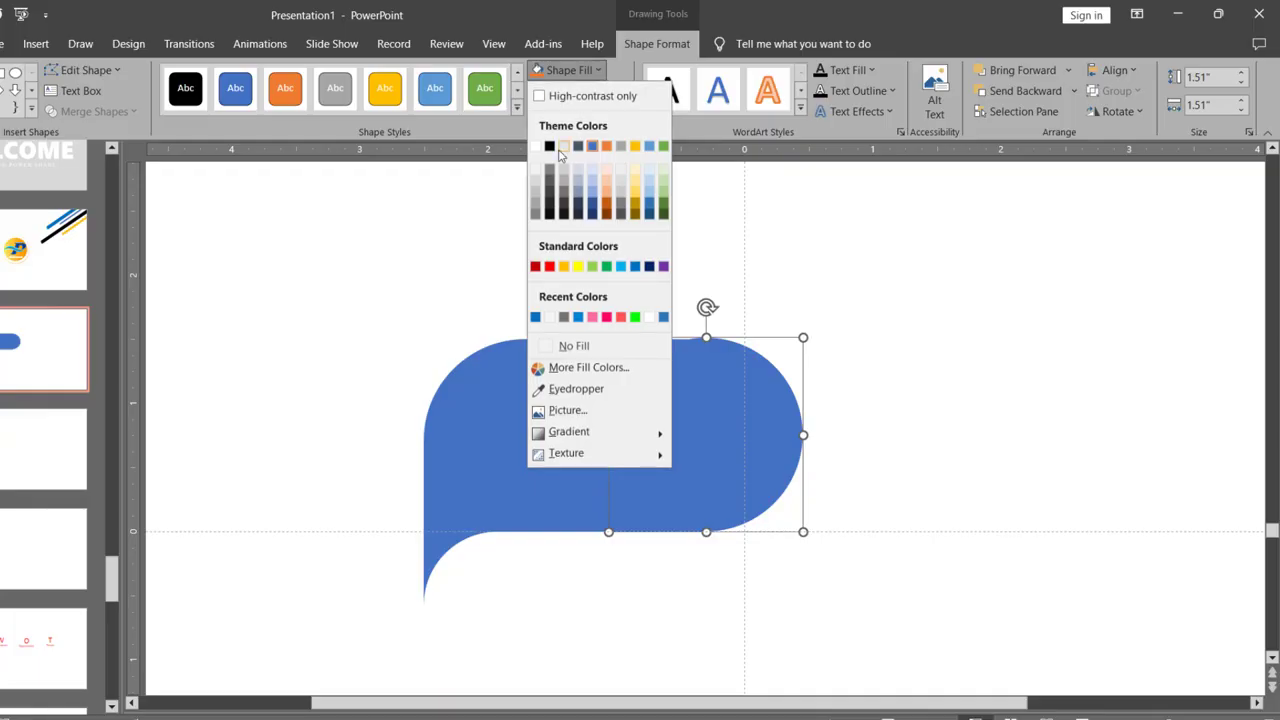
click(564, 266)
click(812, 272)
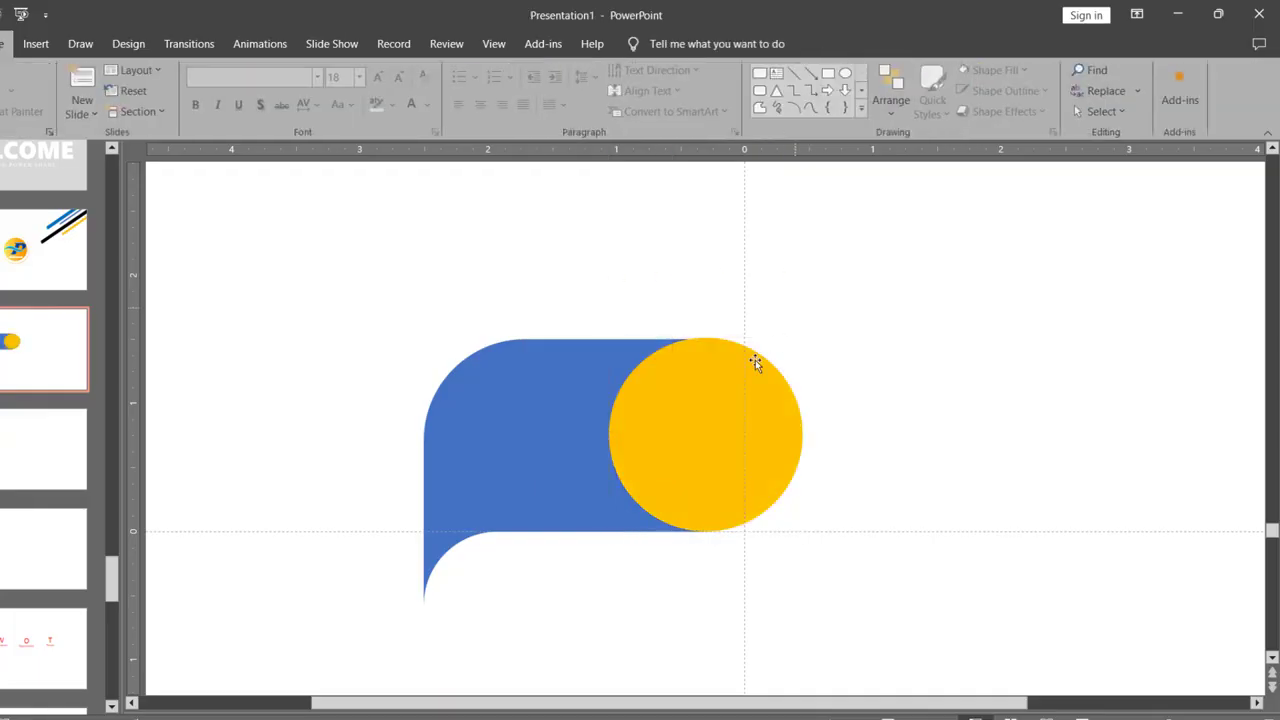
drag(732, 391, 728, 391)
click(889, 326)
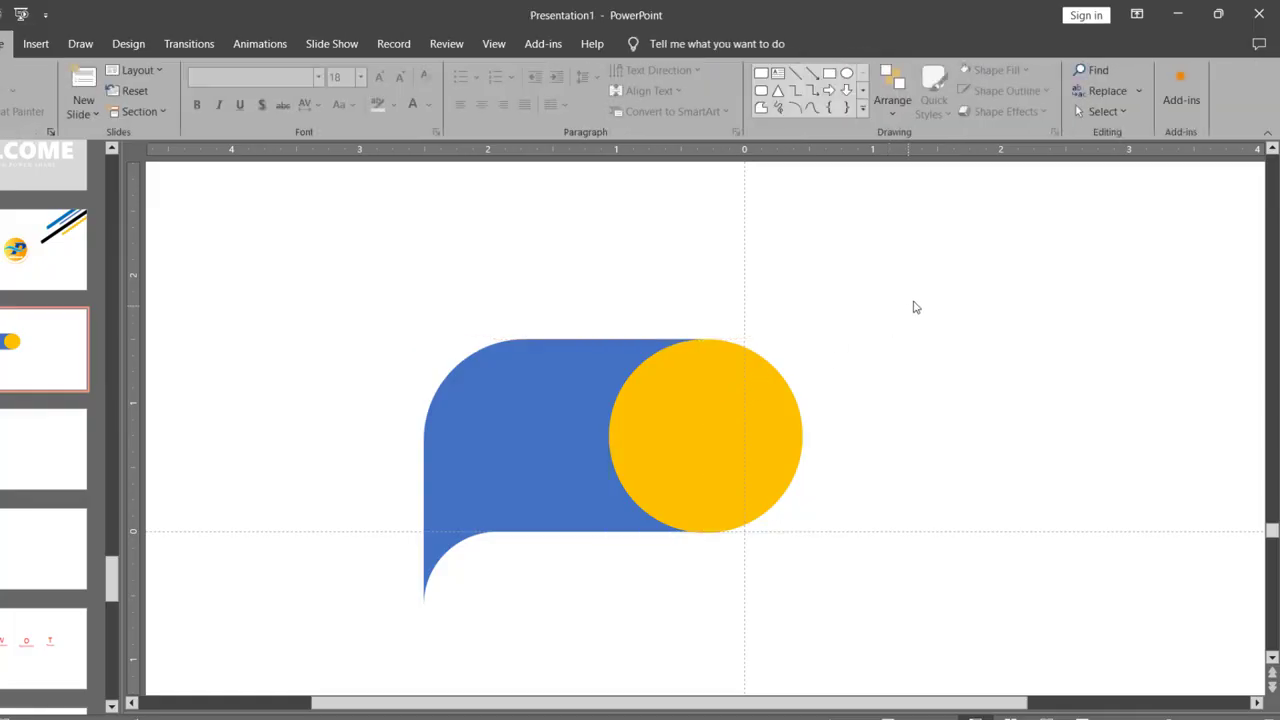
- Merge the circle and the blue piece into one speech-bubble shape with Union
scroll(917, 304, down, 3)
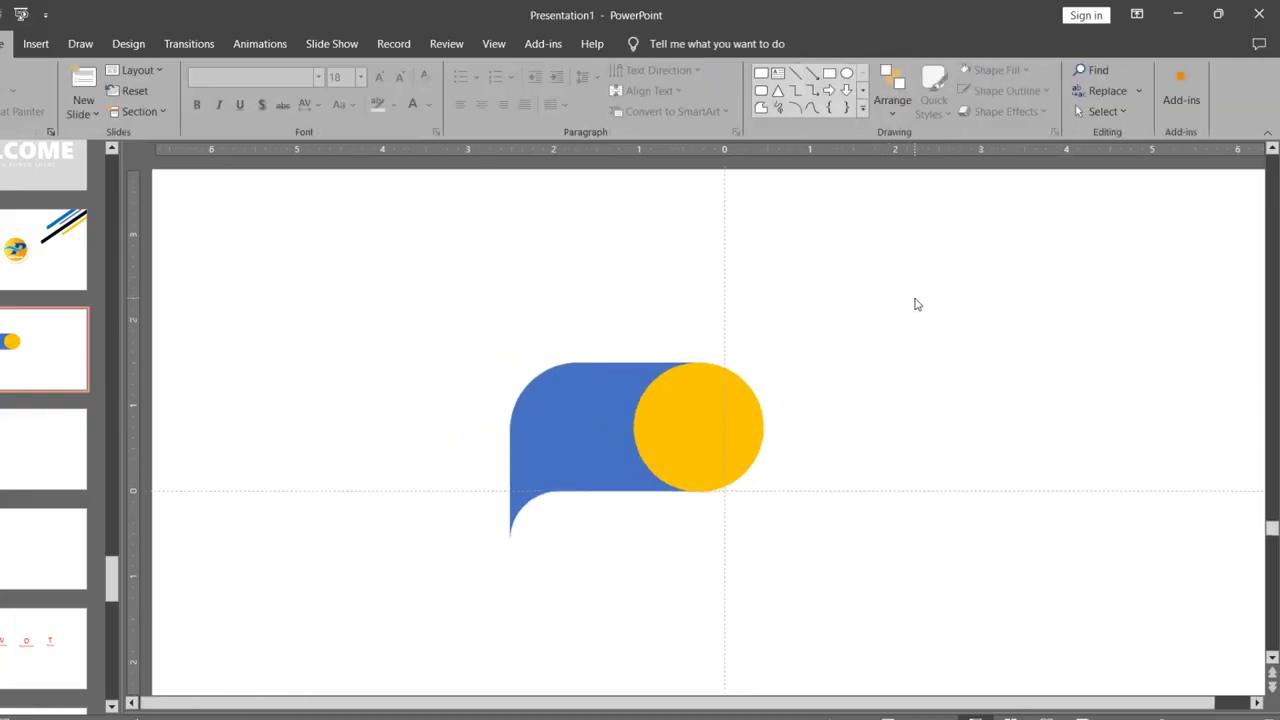
click(714, 431)
shift+click(553, 431)
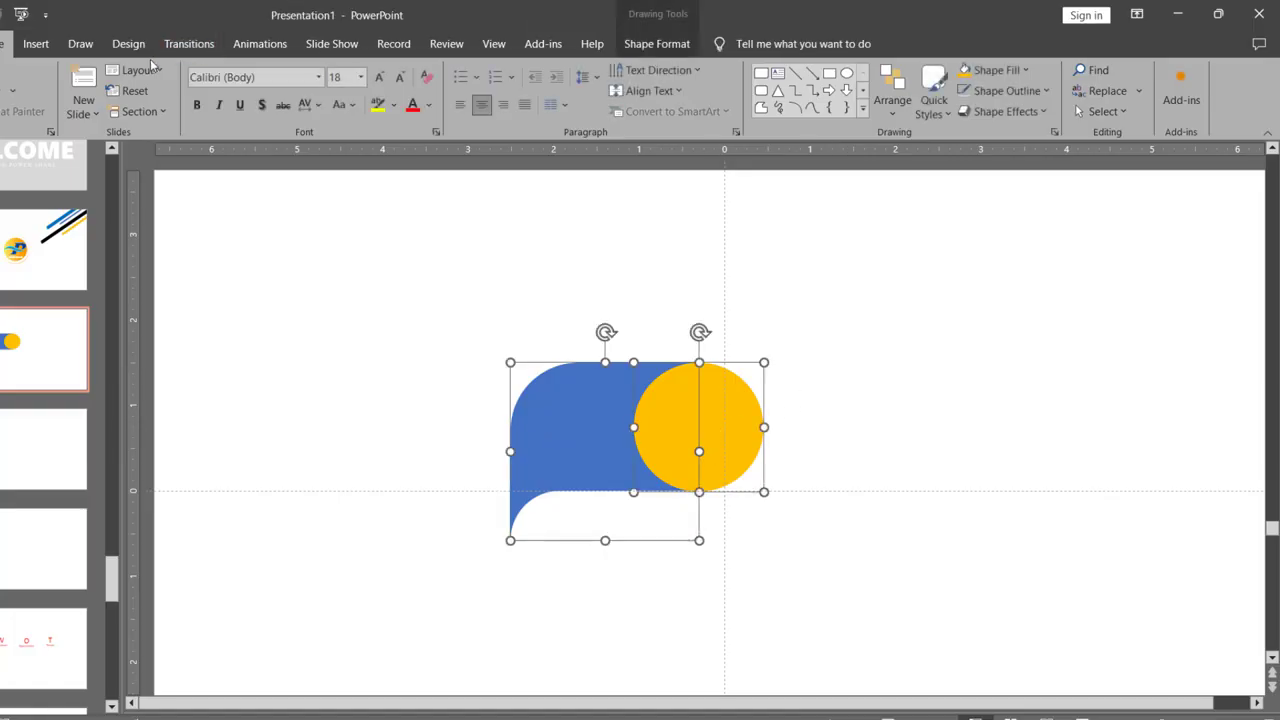
click(686, 46)
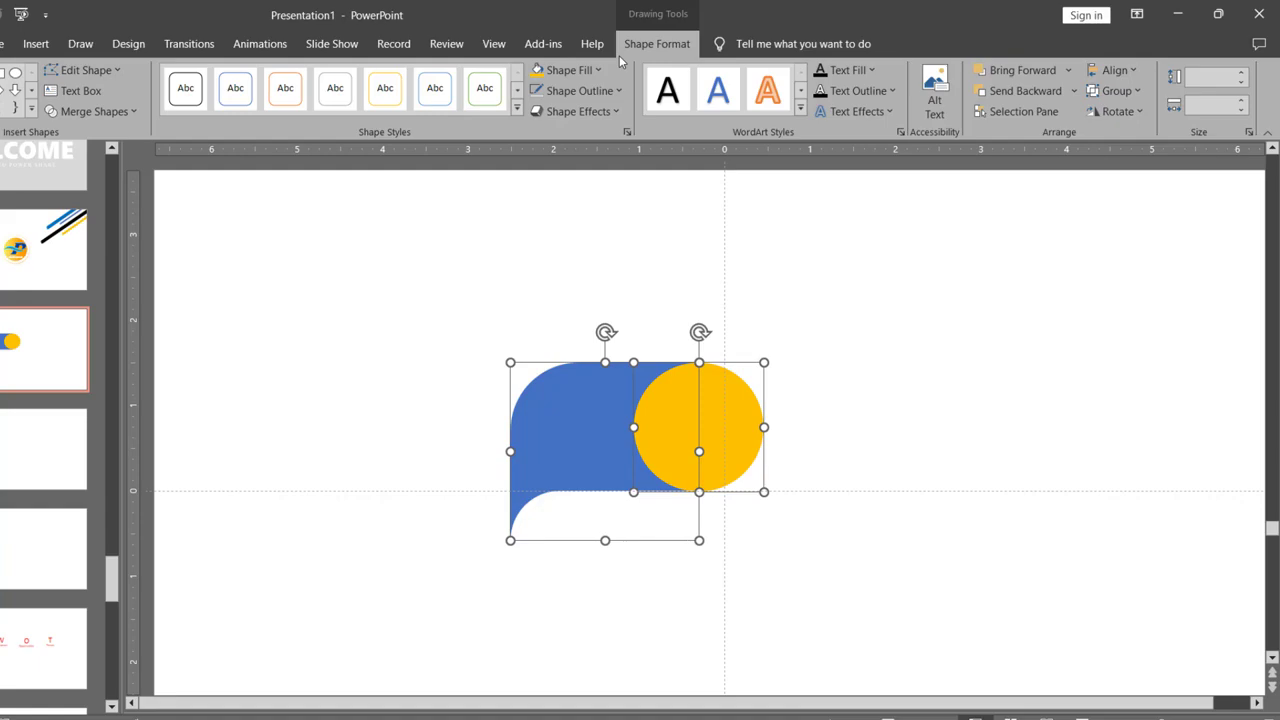
click(95, 111)
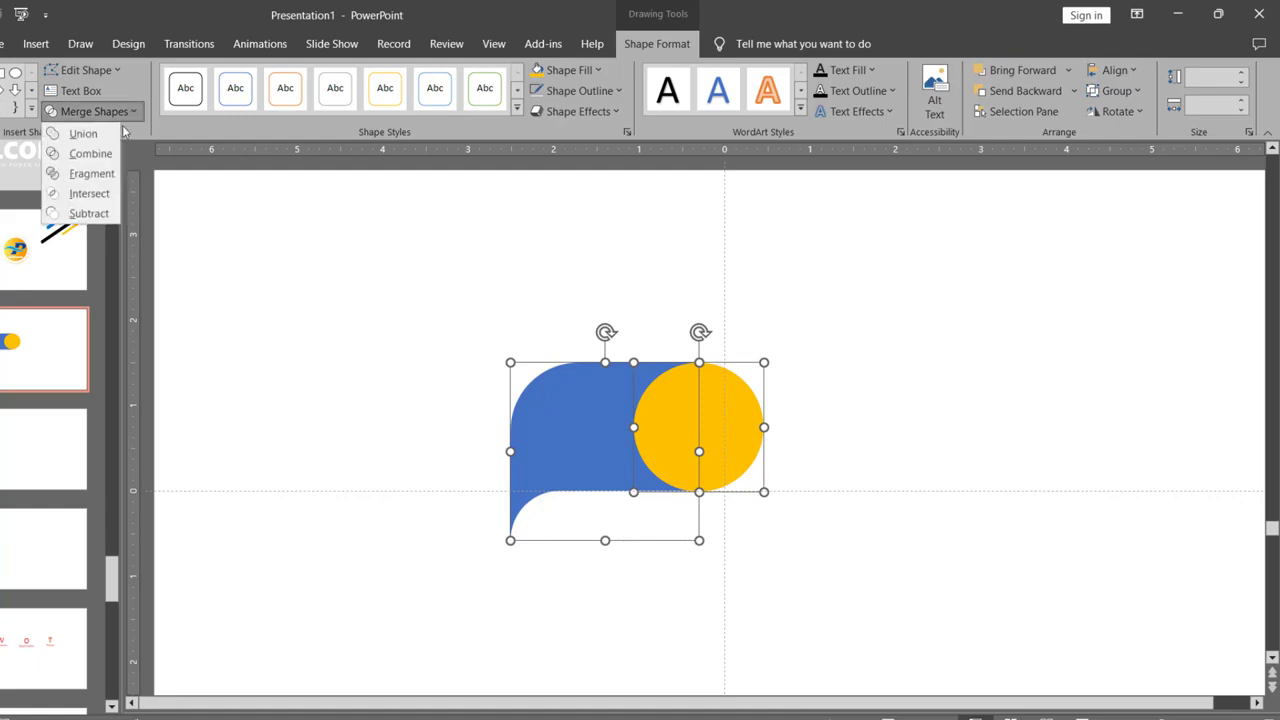
click(75, 133)
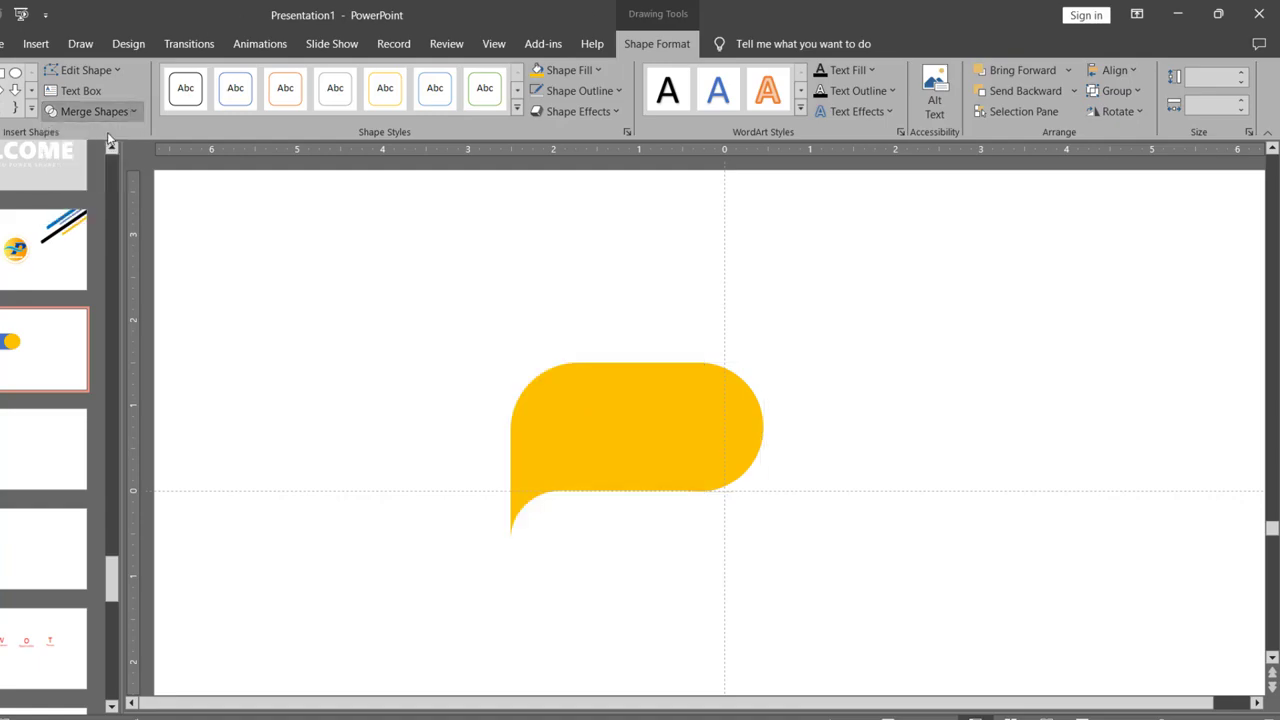
- Fill the merged speech bubble with the theme blue
click(600, 71)
click(591, 143)
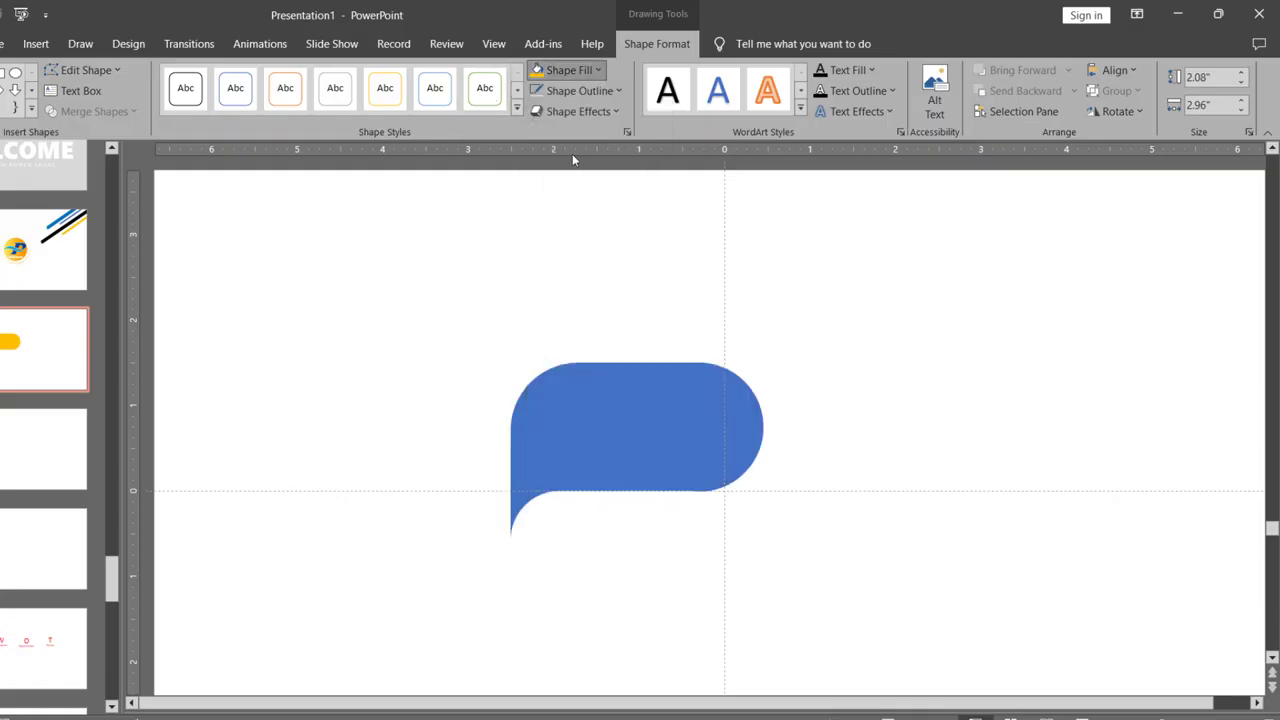
click(509, 267)
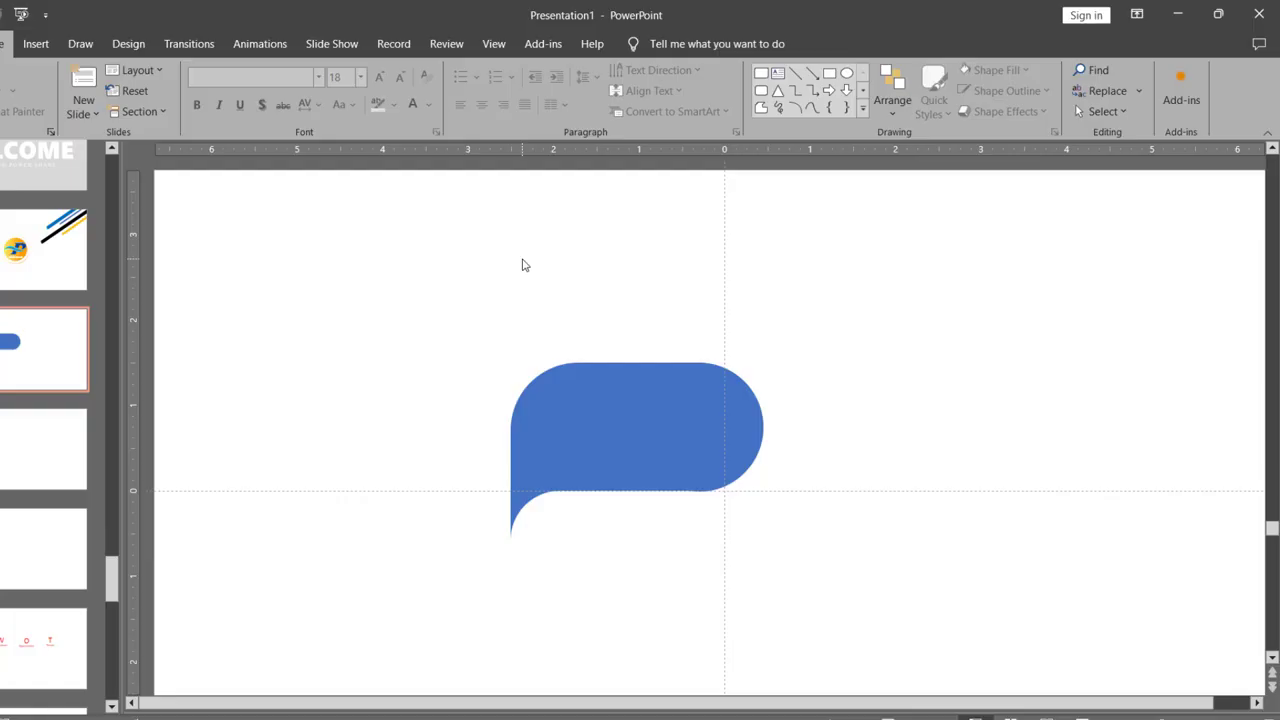
- Move the bubble to the slide's lower right, place a copy overlapping it up and to the left, and fill the copy black
click(600, 372)
ctrl+scroll(563, 380, down, 4)
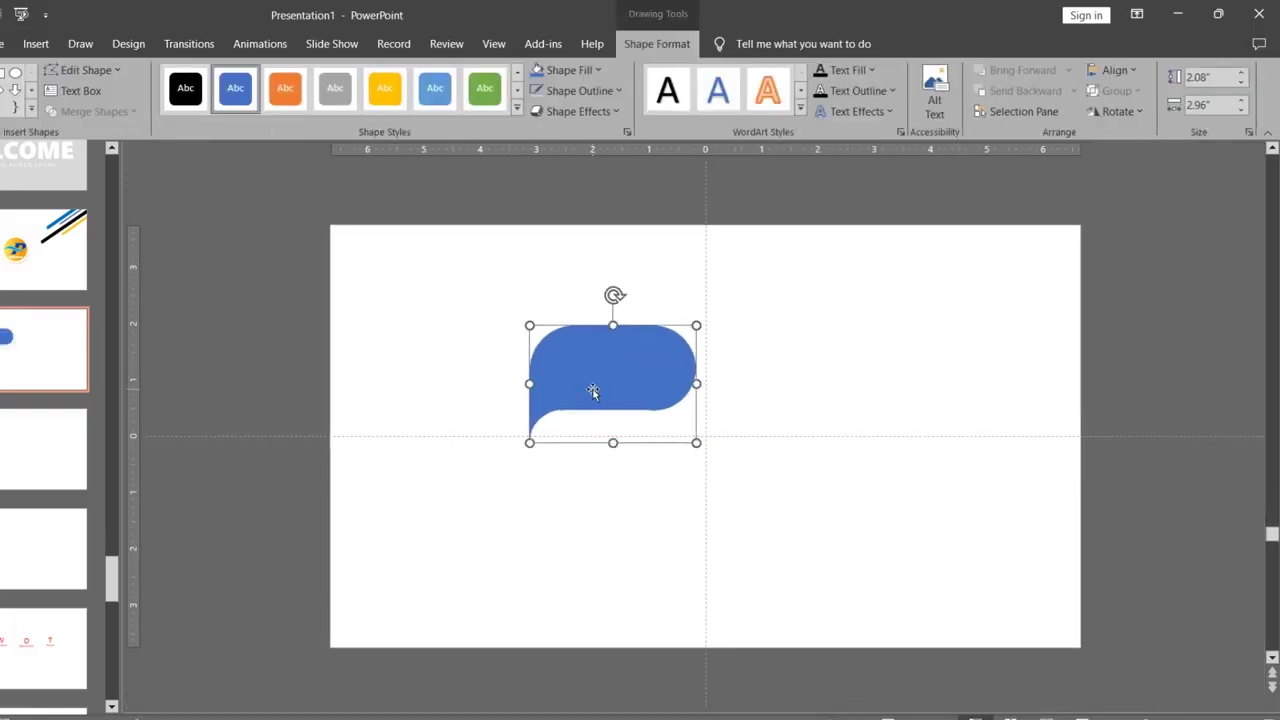
drag(608, 403, 813, 537)
drag(600, 352, 780, 477)
click(575, 70)
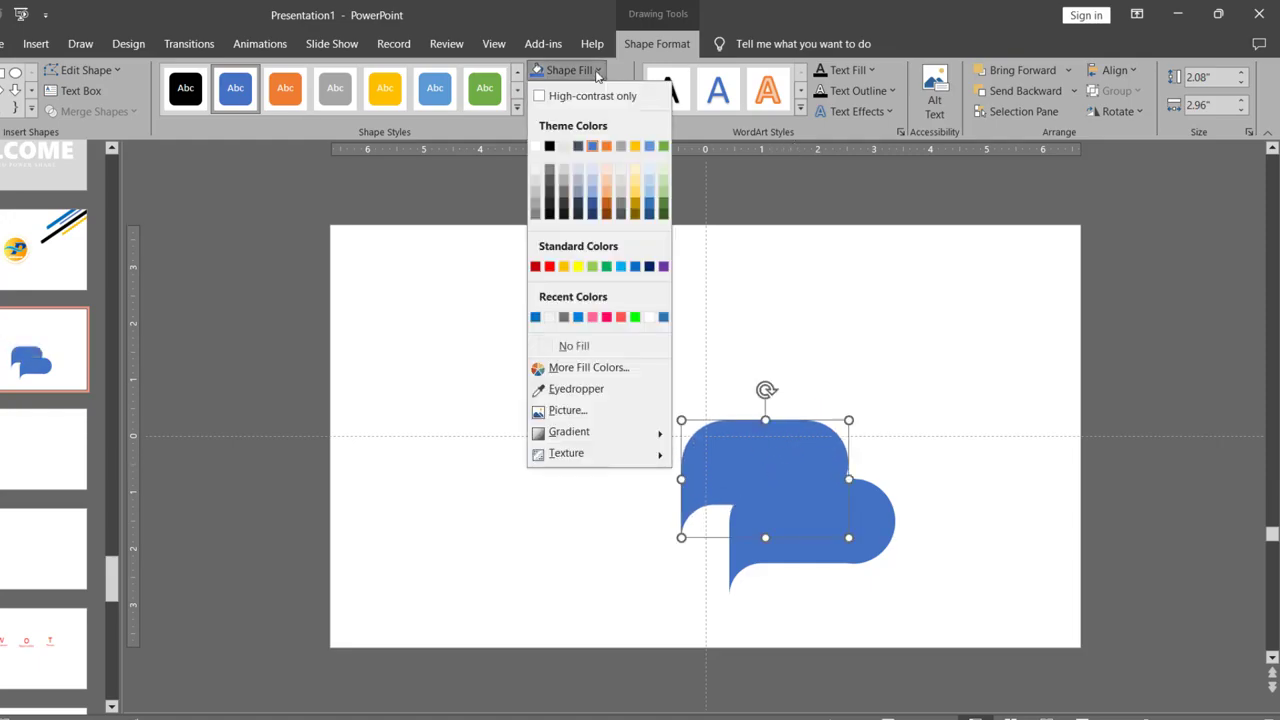
click(548, 147)
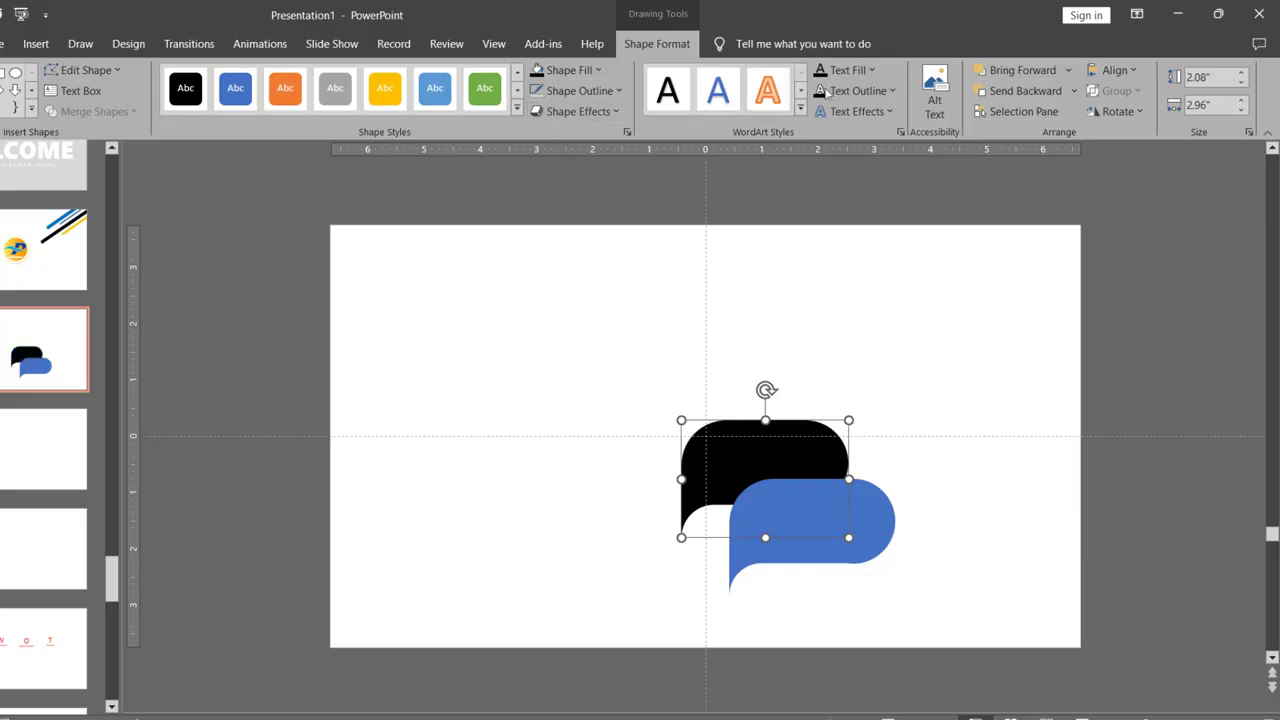
- Bring the black bubble in front of the blue one and extend the staircase up and to the left with pink and gold copies
click(1067, 76)
click(1032, 117)
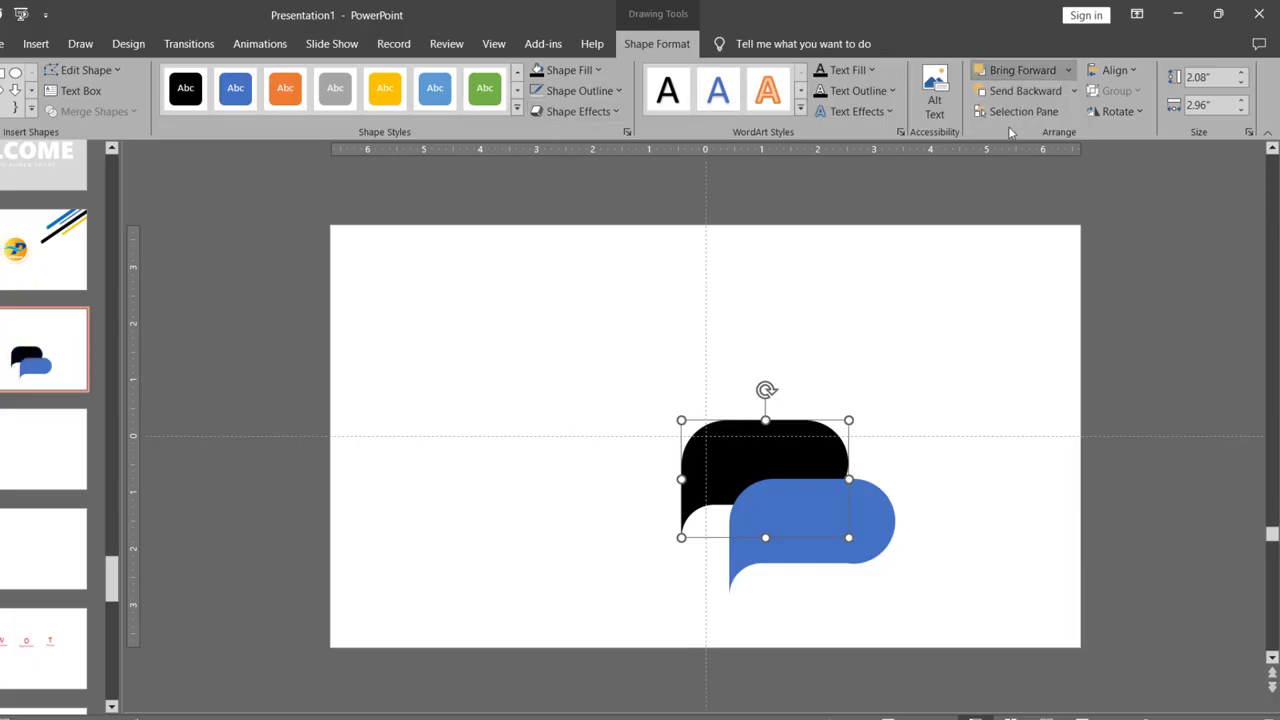
drag(785, 449, 791, 445)
key(ctrl+v)
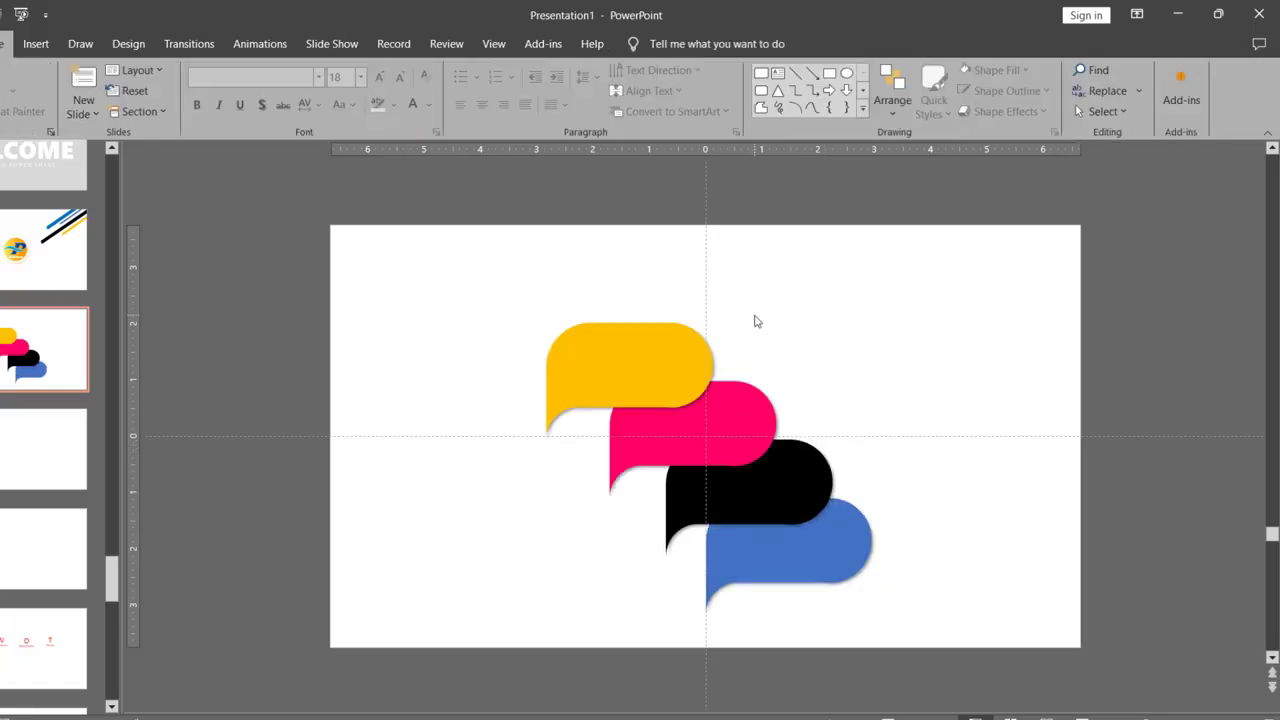
- Select all four speech bubbles and set their shadow size to 102%
drag(455, 287, 934, 620)
right_click(858, 548)
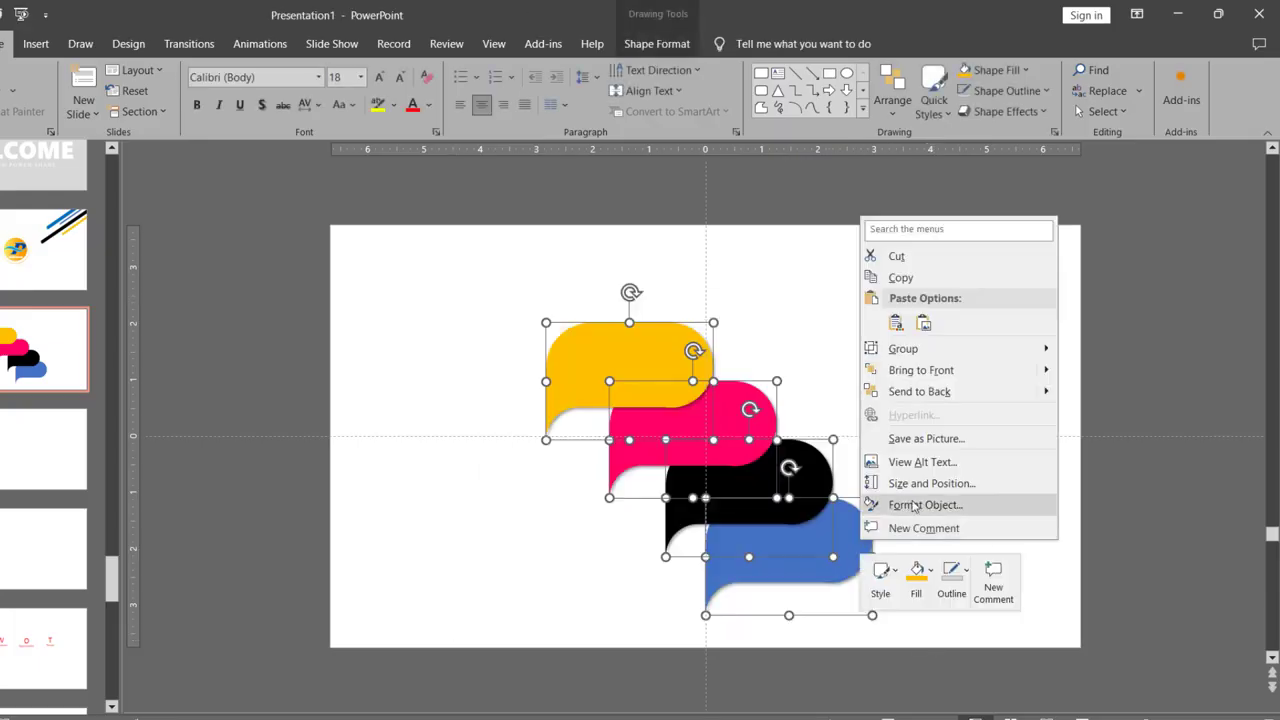
click(918, 505)
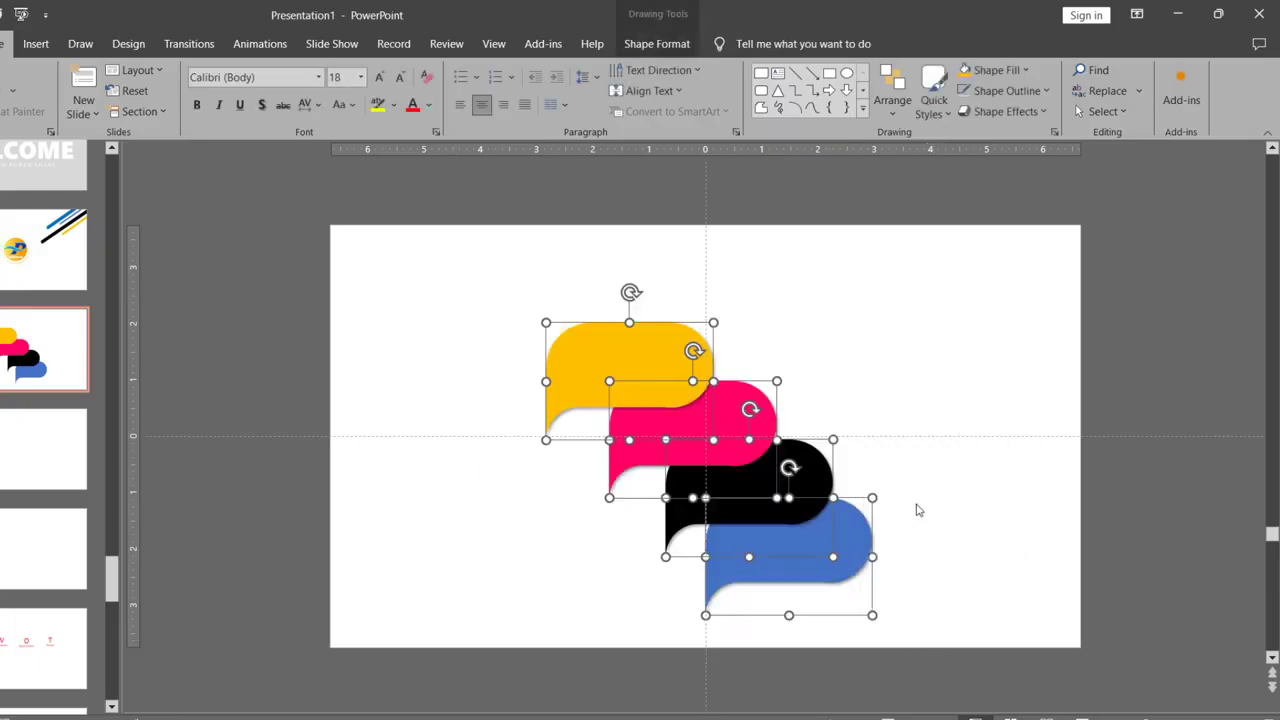
click(1086, 231)
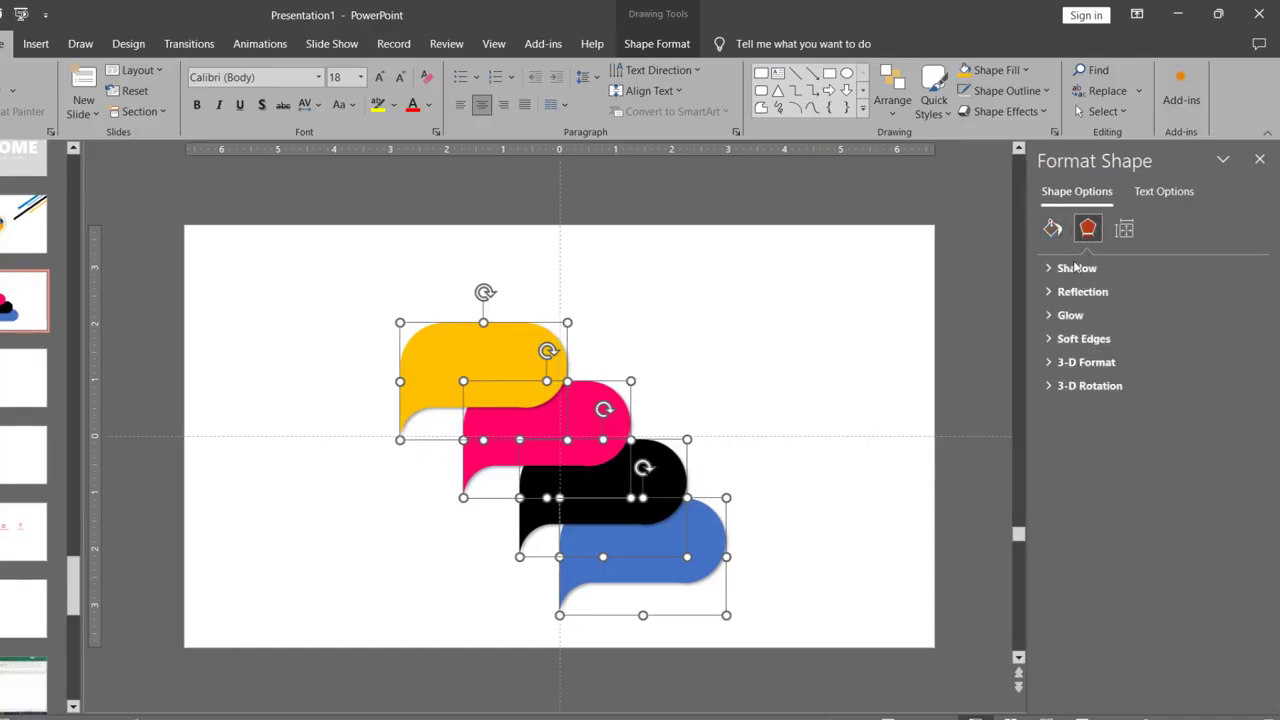
click(1070, 268)
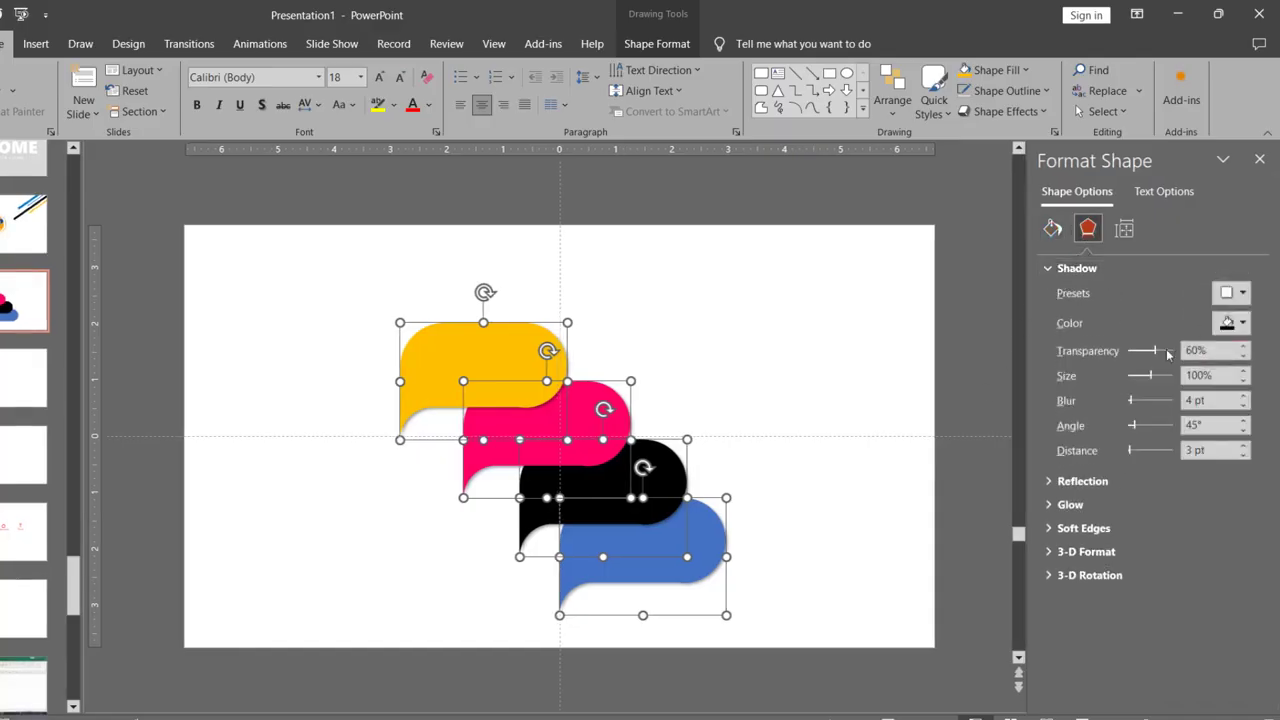
click(1242, 371)
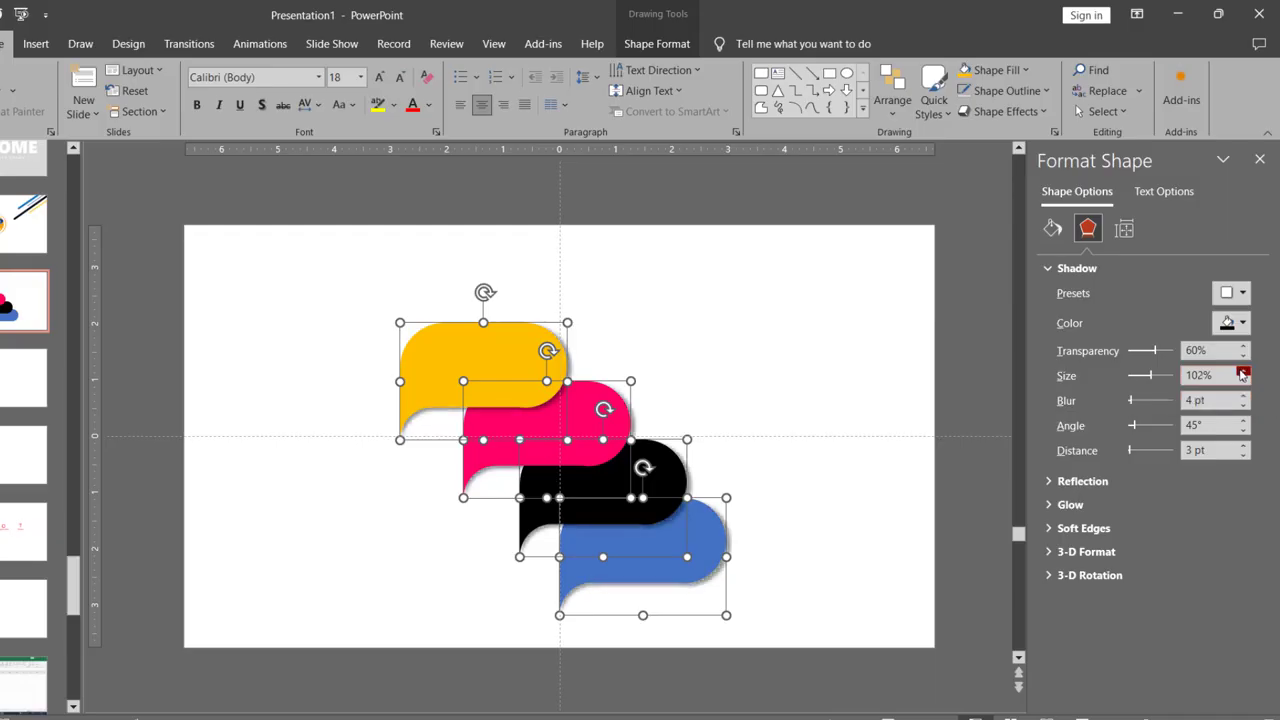
click(1242, 371)
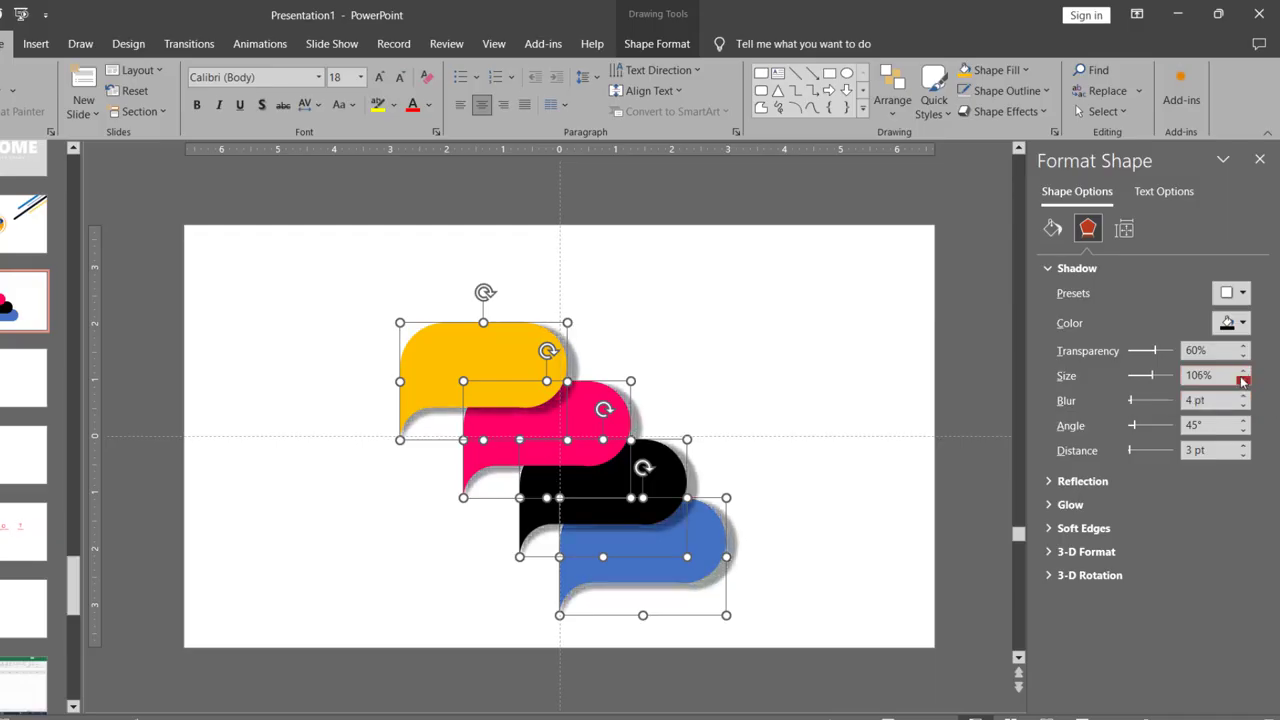
click(1242, 380)
click(1242, 380)
click(1242, 380)
click(1242, 380)
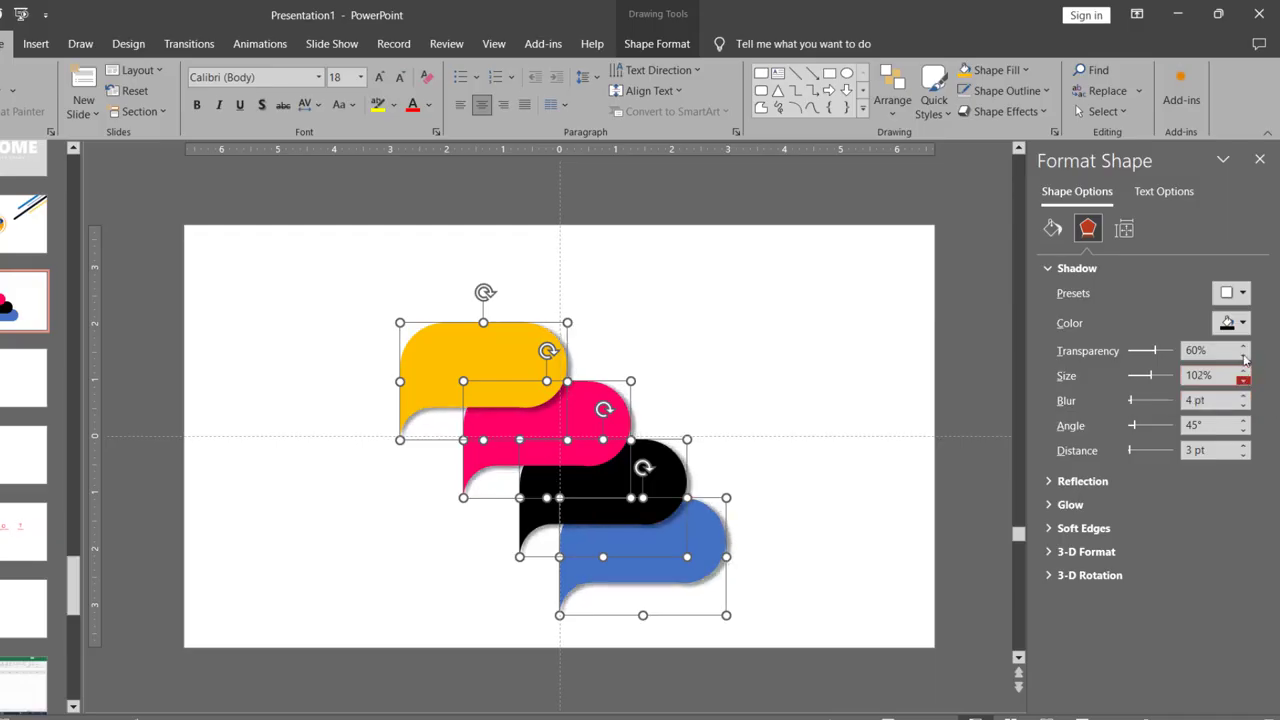
mouse_move(1158, 351)
mouse_down()
mouse_move(1173, 354)
mouse_move(1157, 354)
mouse_up()
click(1259, 159)
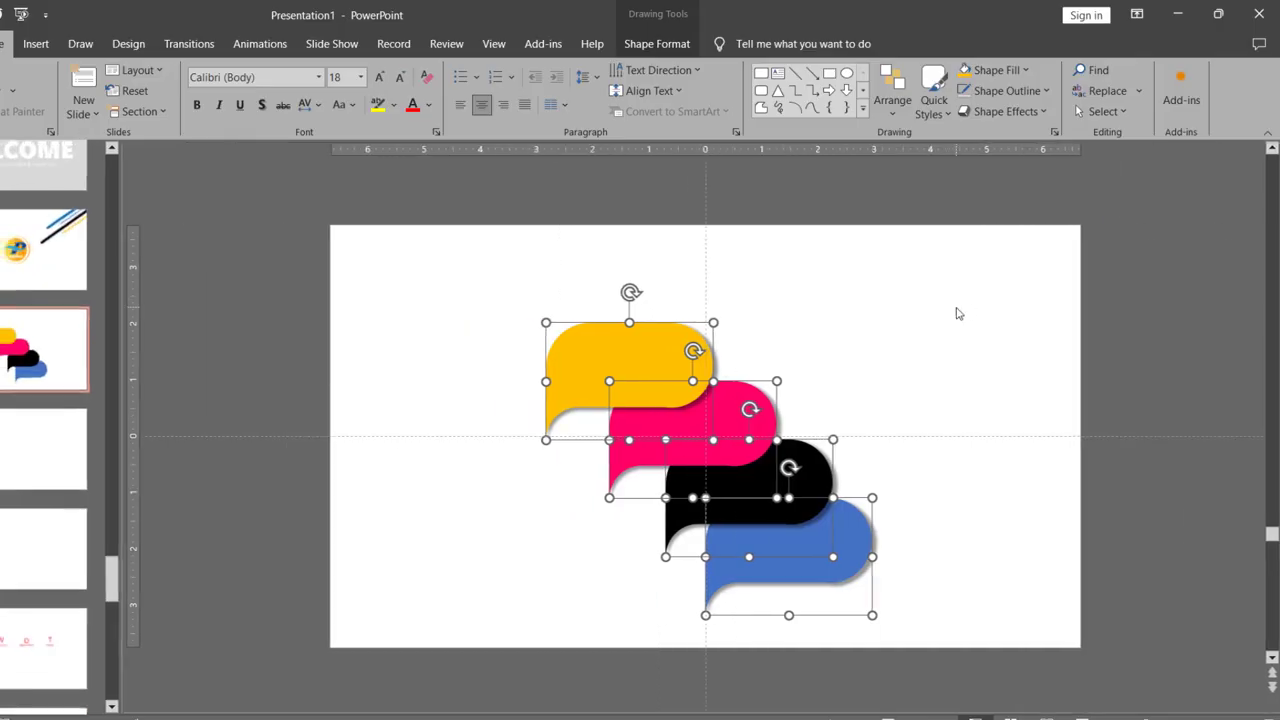
click(868, 356)
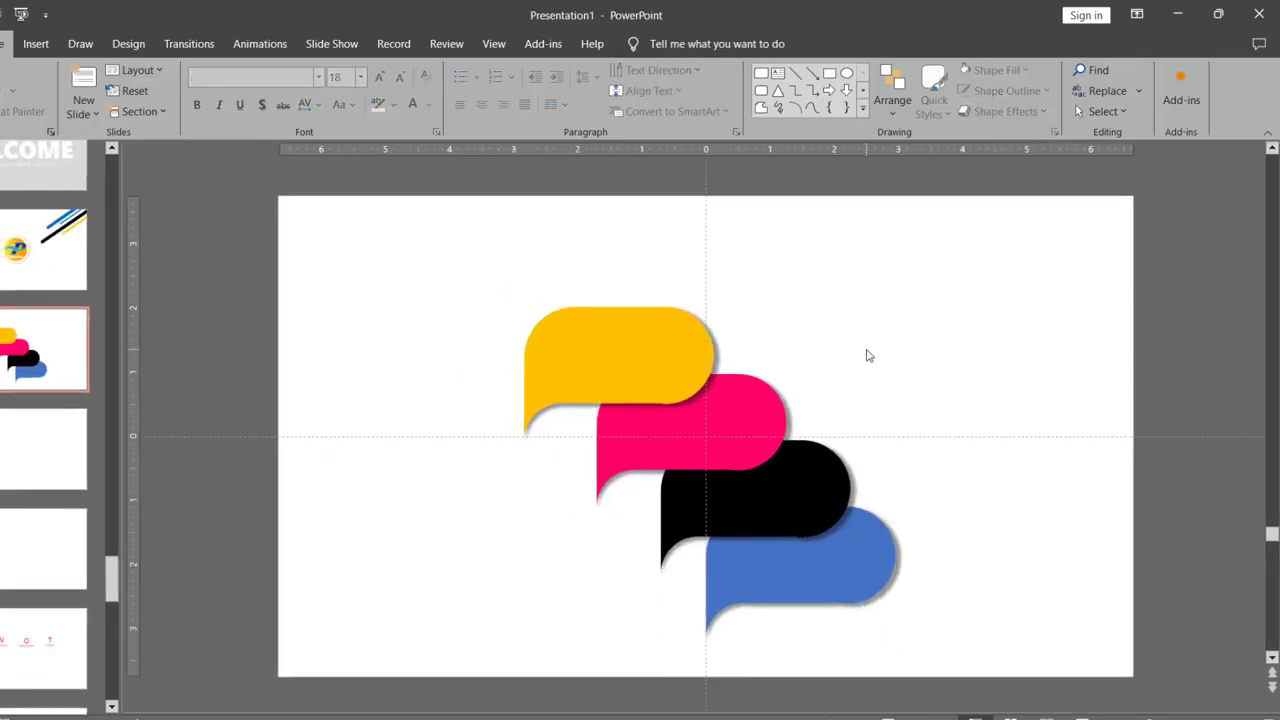
- Add a centred text block "01 / Your Title / Insight into their own competencies skills & areas of improvement" below the gold bubble's tail, with 12 pt body text
text(01 Your Title Insight into their own competencies skills & areas of improvement)
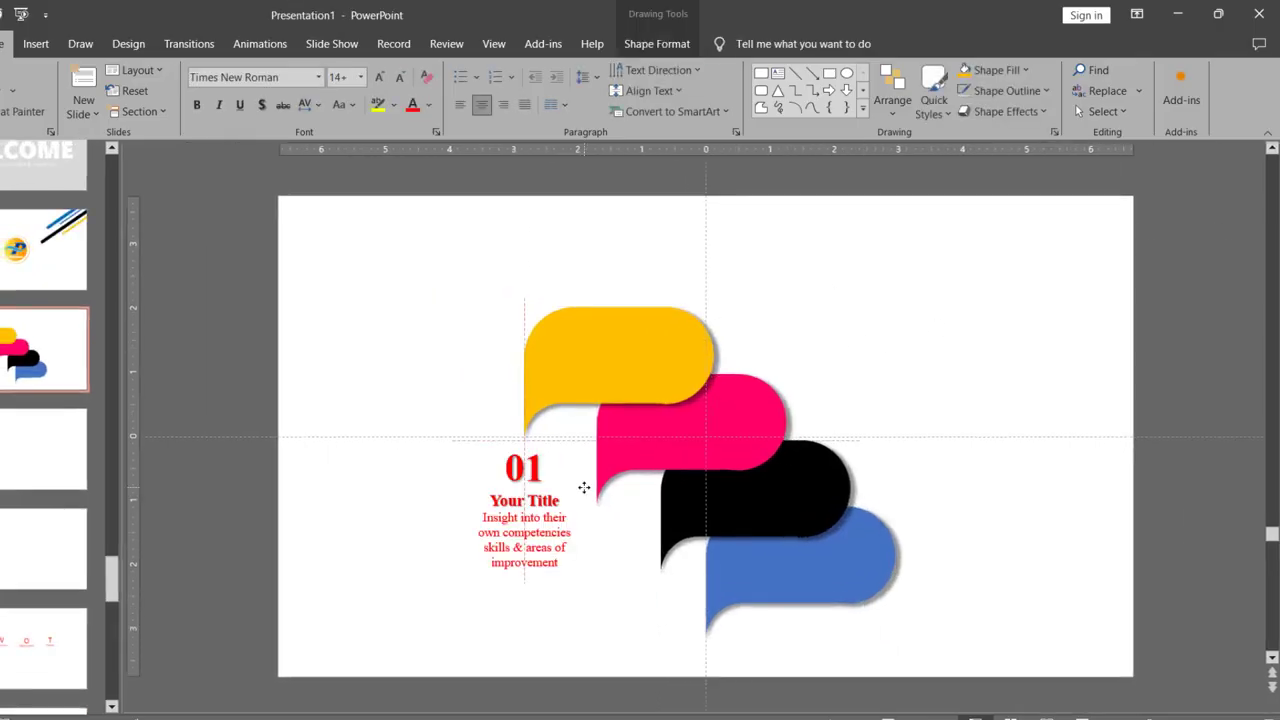
click(402, 78)
drag(587, 497, 556, 495)
- Recolour the whole 01 text block in a light gold theme shade matching the bubble above it
drag(537, 541, 470, 471)
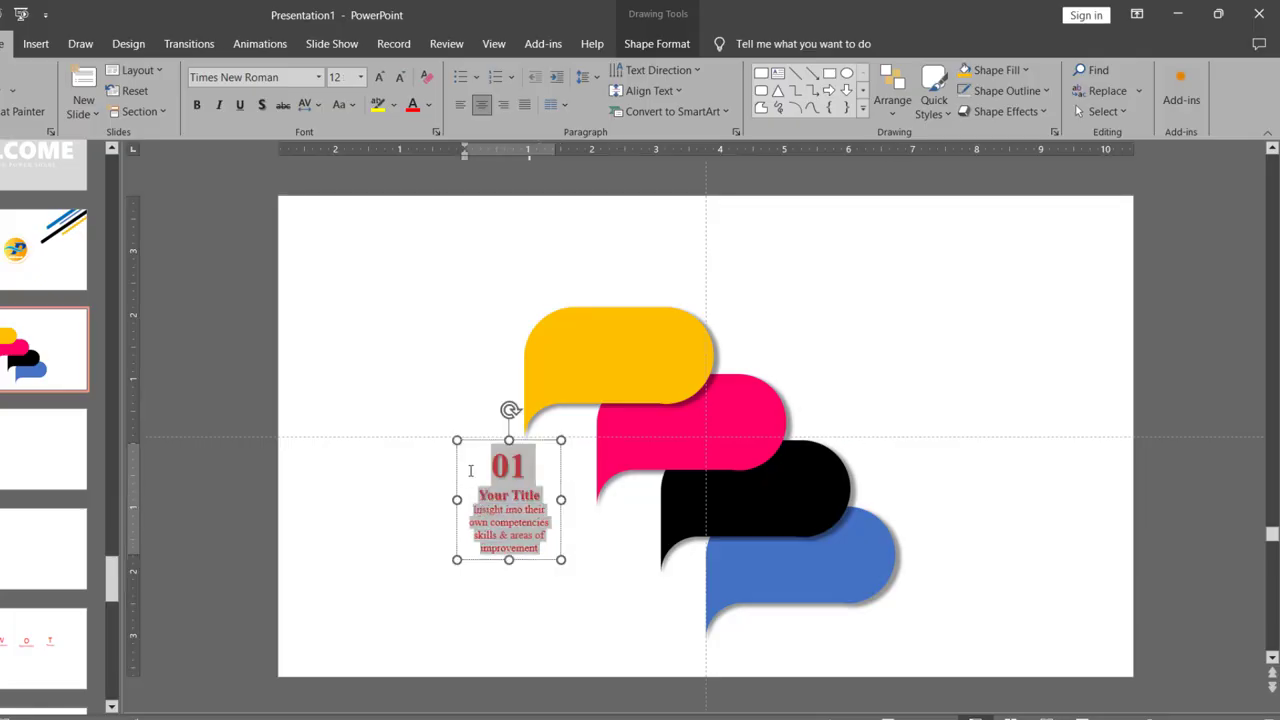
click(429, 106)
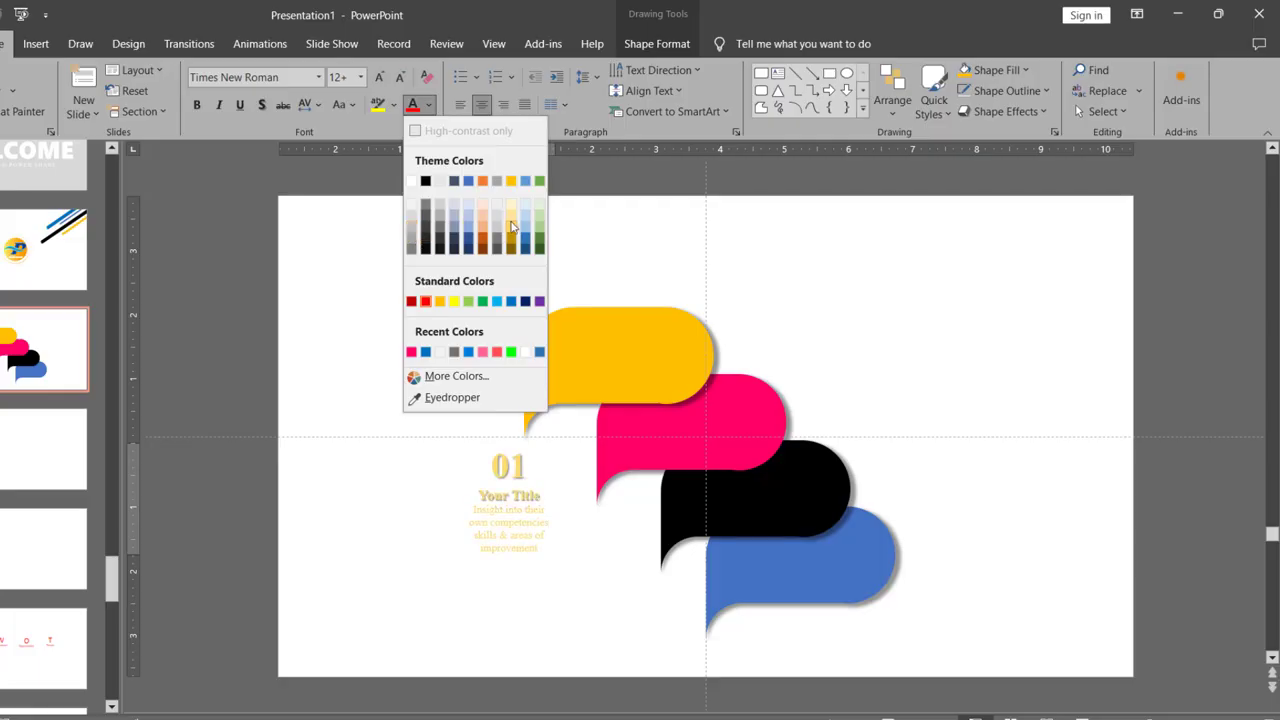
click(509, 224)
click(526, 462)
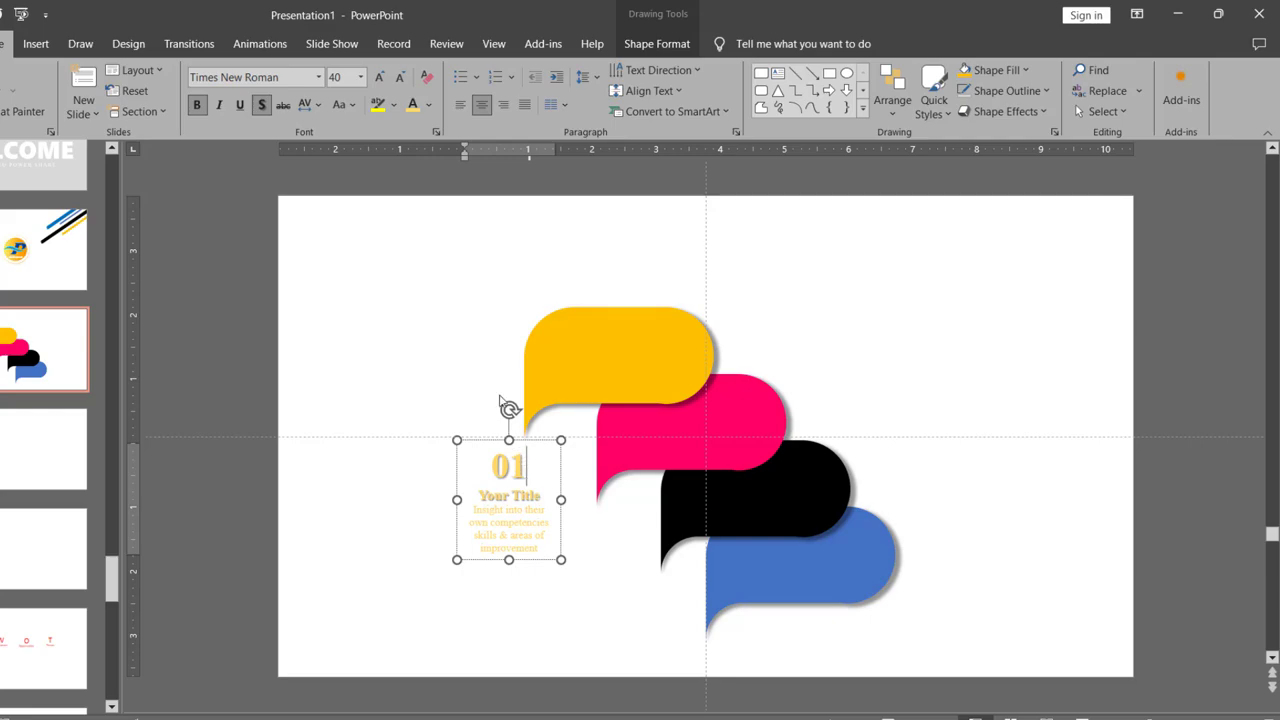
click(551, 352)
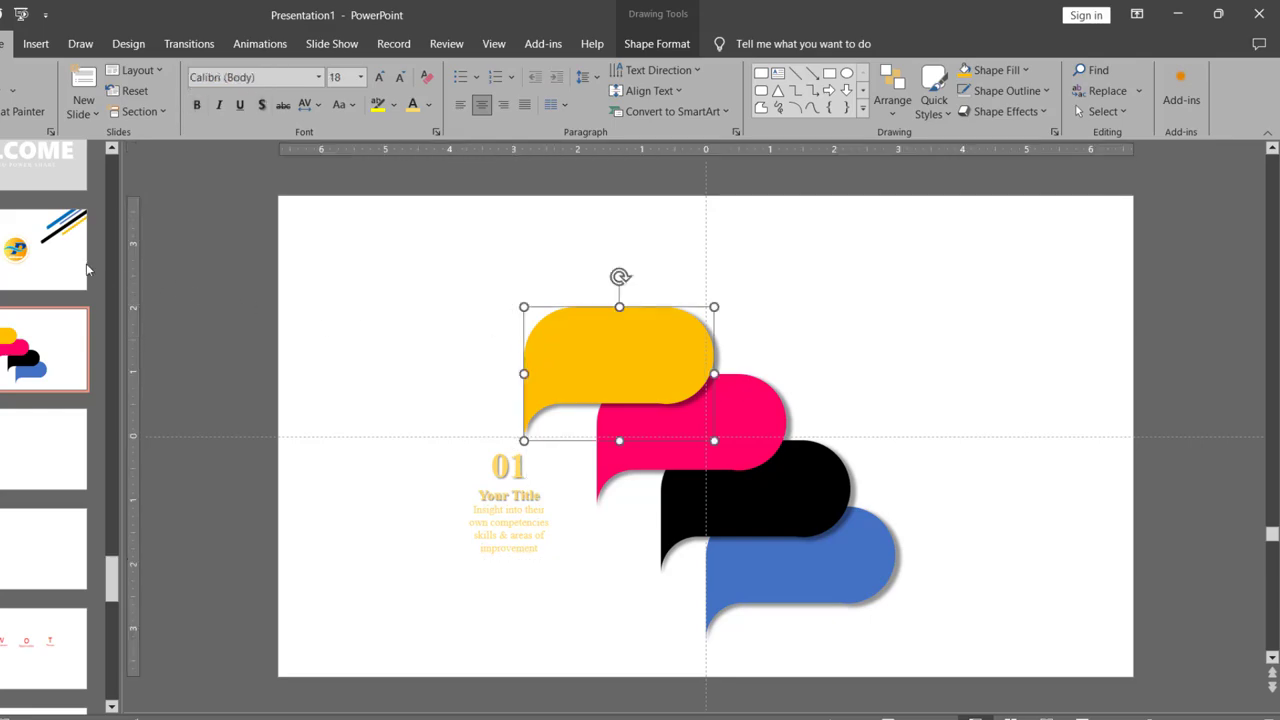
- Format the slide background as a Radial gradient fill using the gold preset from the second row of preset gradients
right_click(61, 370)
click(140, 628)
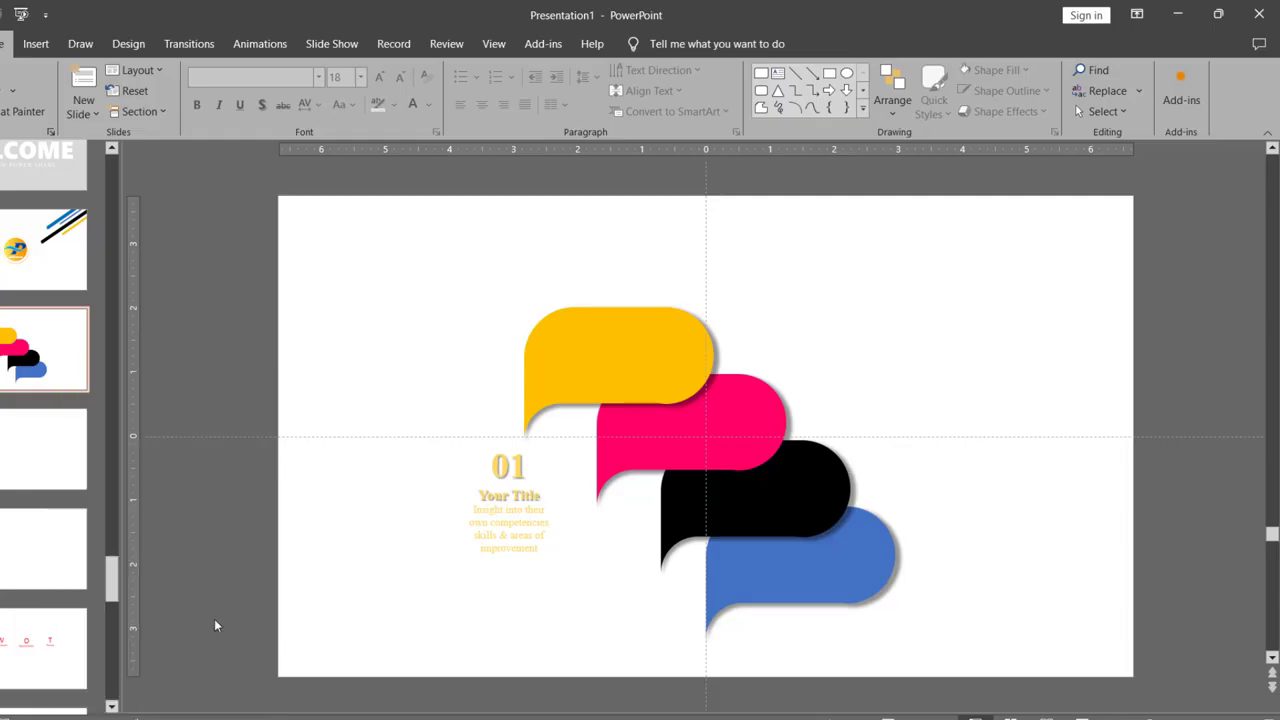
click(1092, 286)
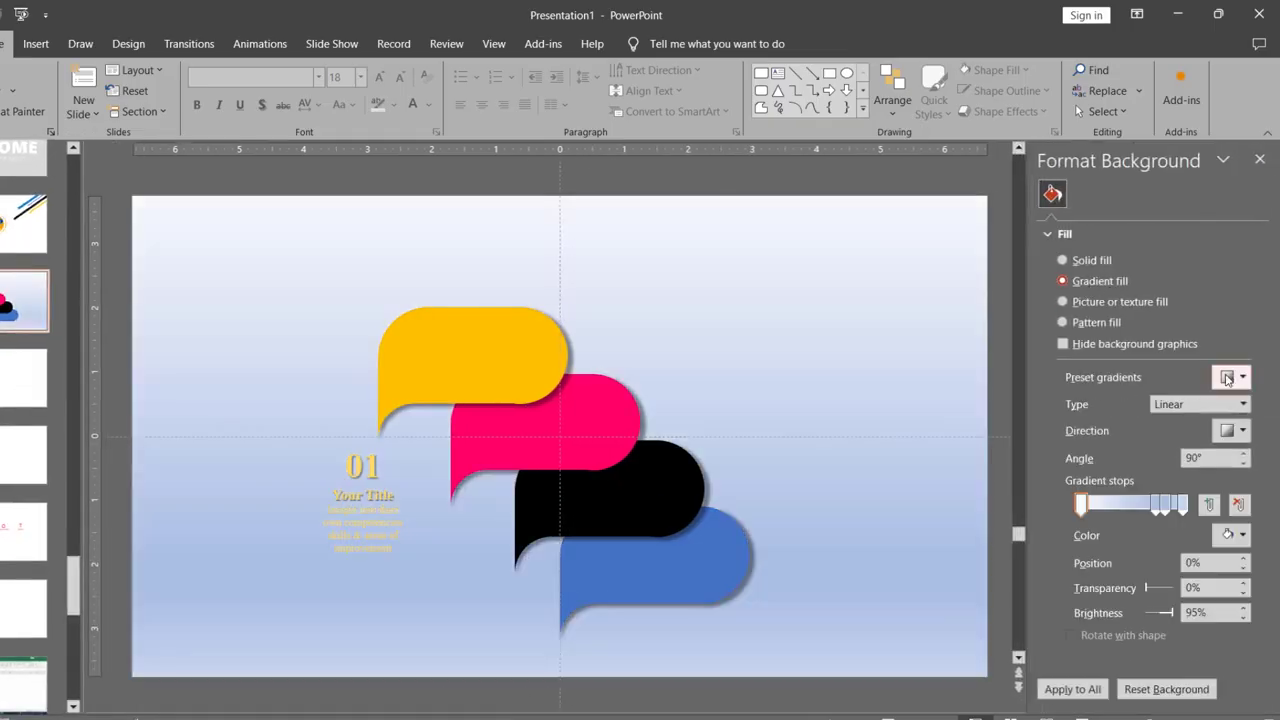
click(1244, 406)
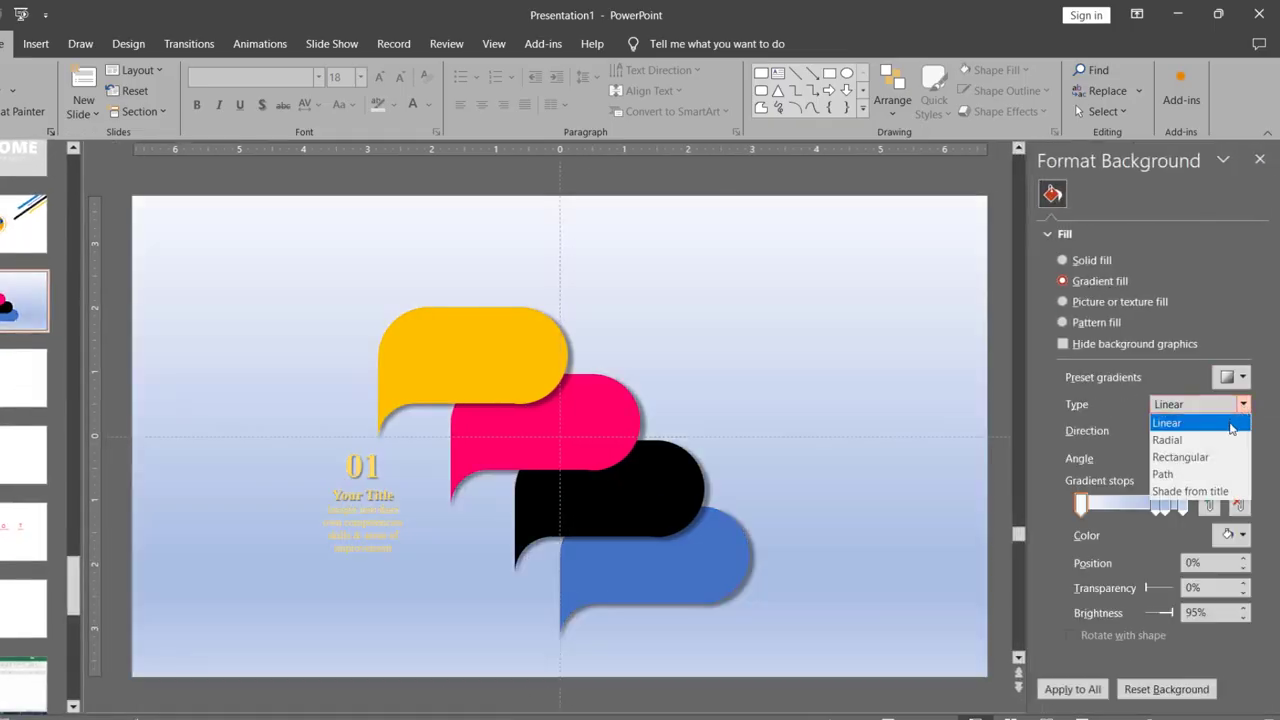
click(1200, 440)
click(1236, 377)
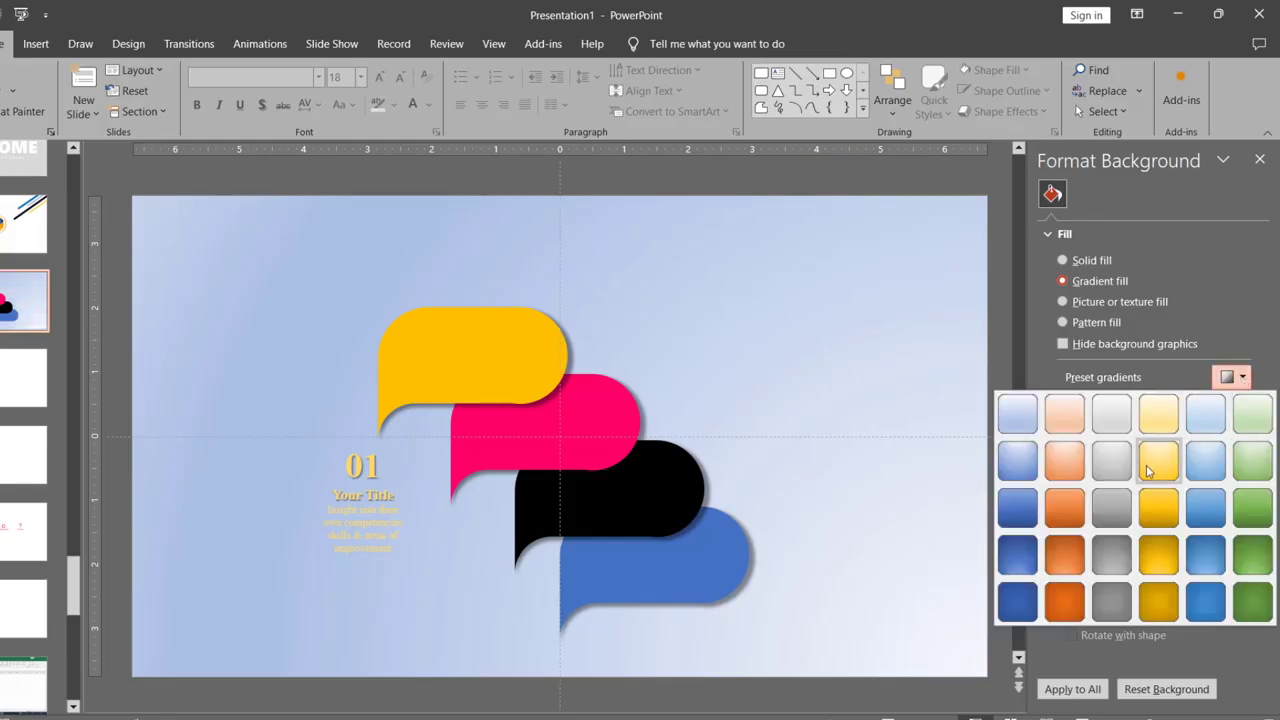
click(1157, 461)
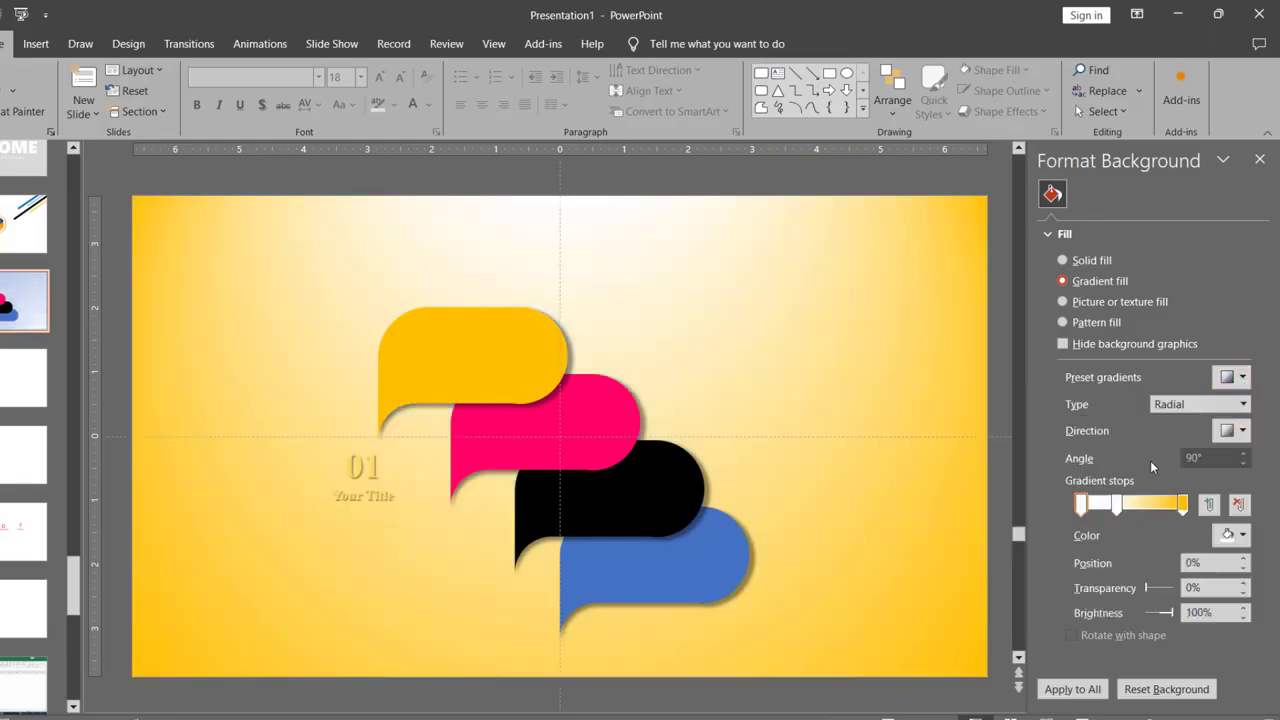
- Set the radial background gradient's direction to spread from the slide's center
click(1243, 377)
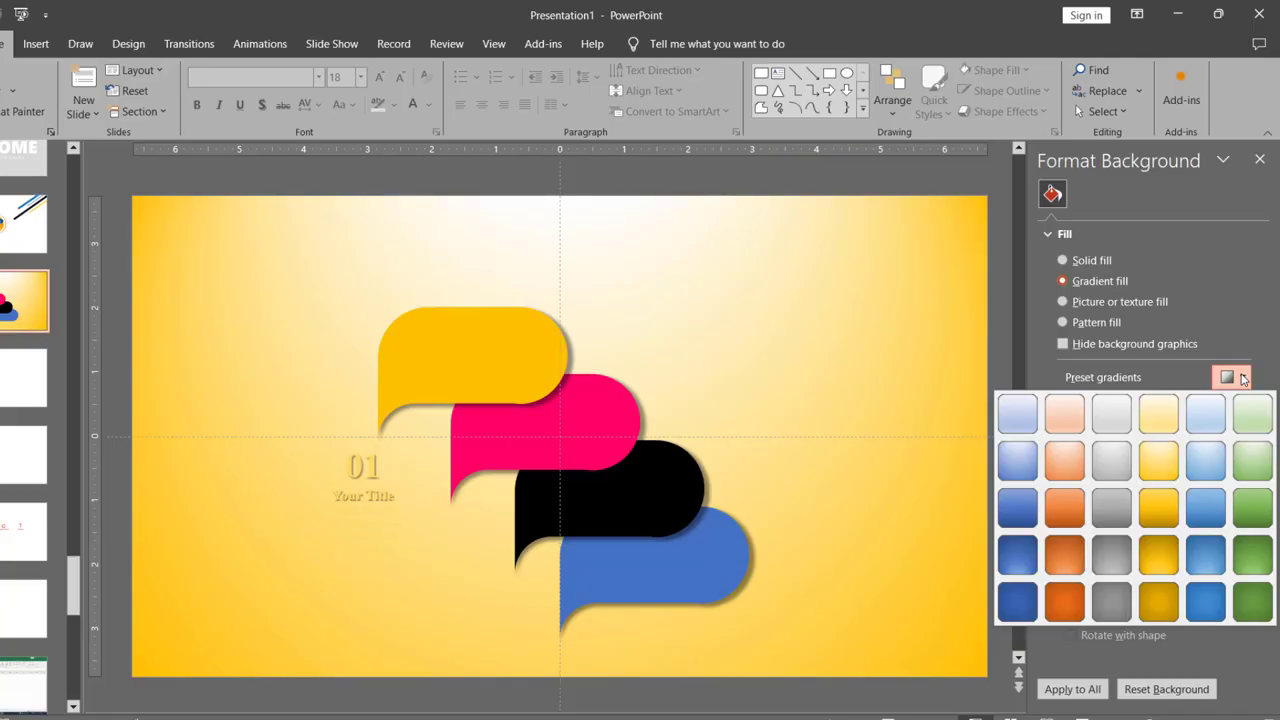
click(1243, 377)
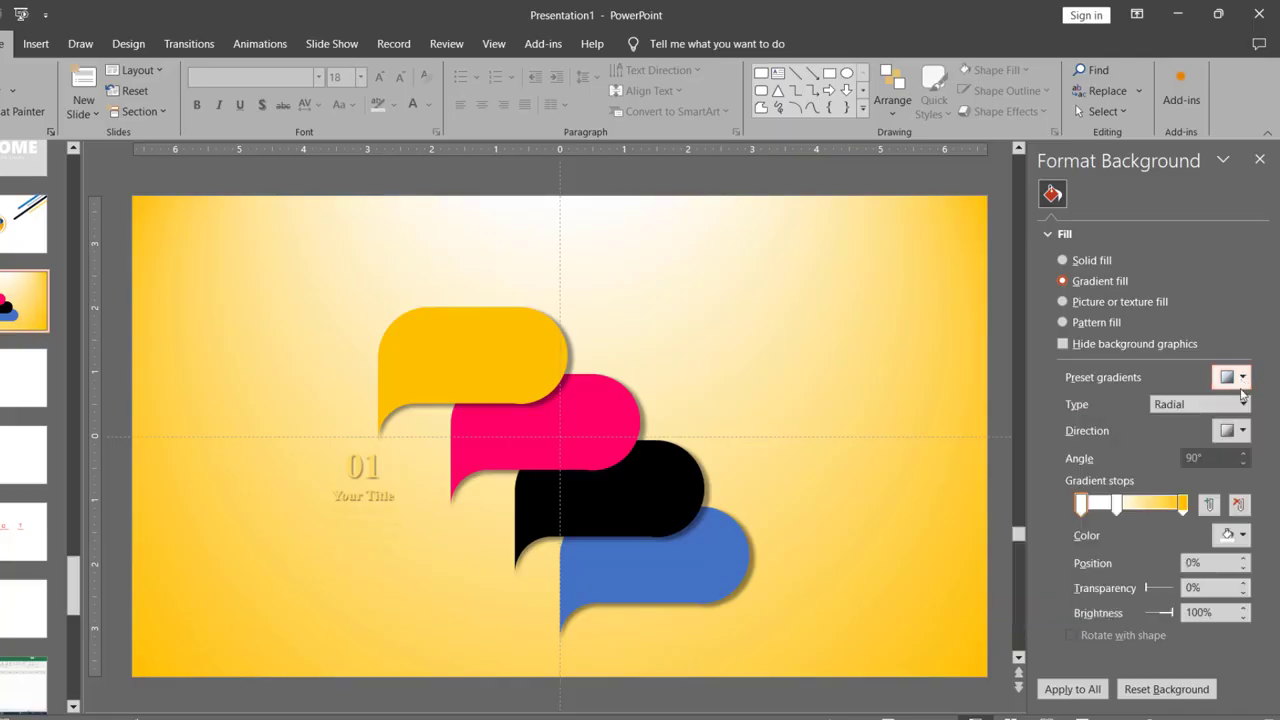
click(1243, 404)
click(1243, 405)
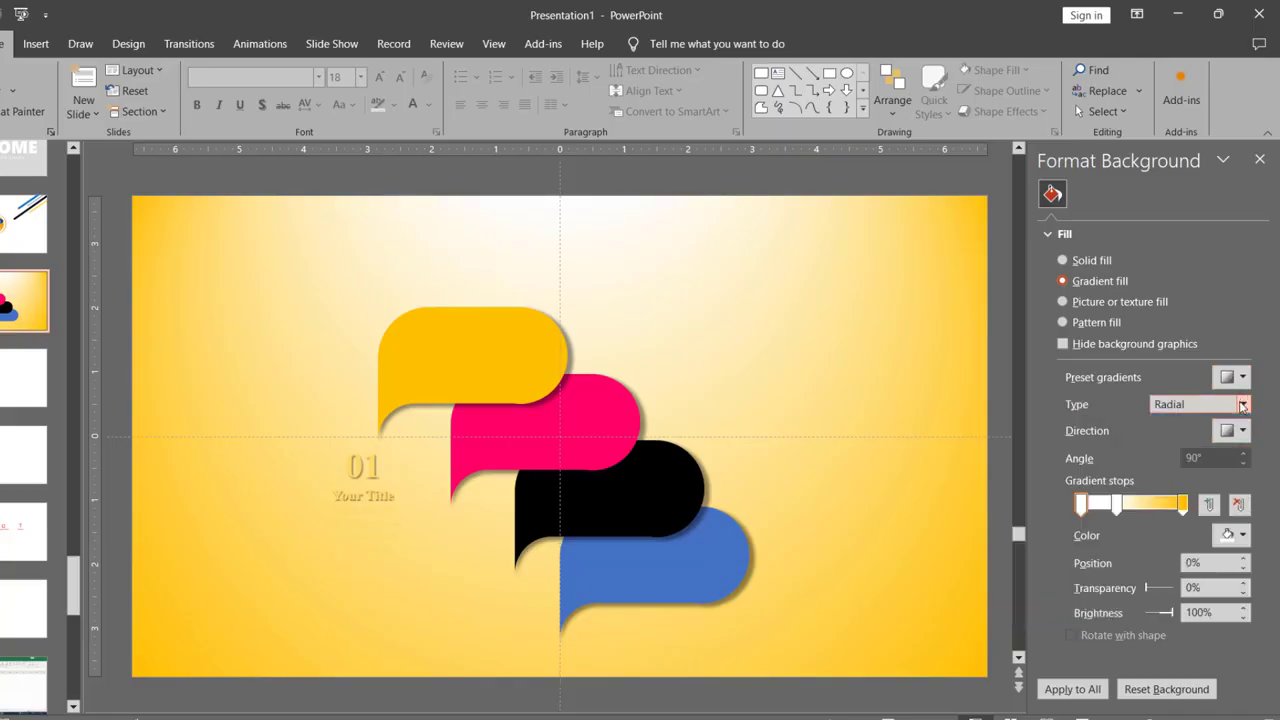
click(1243, 430)
click(1164, 458)
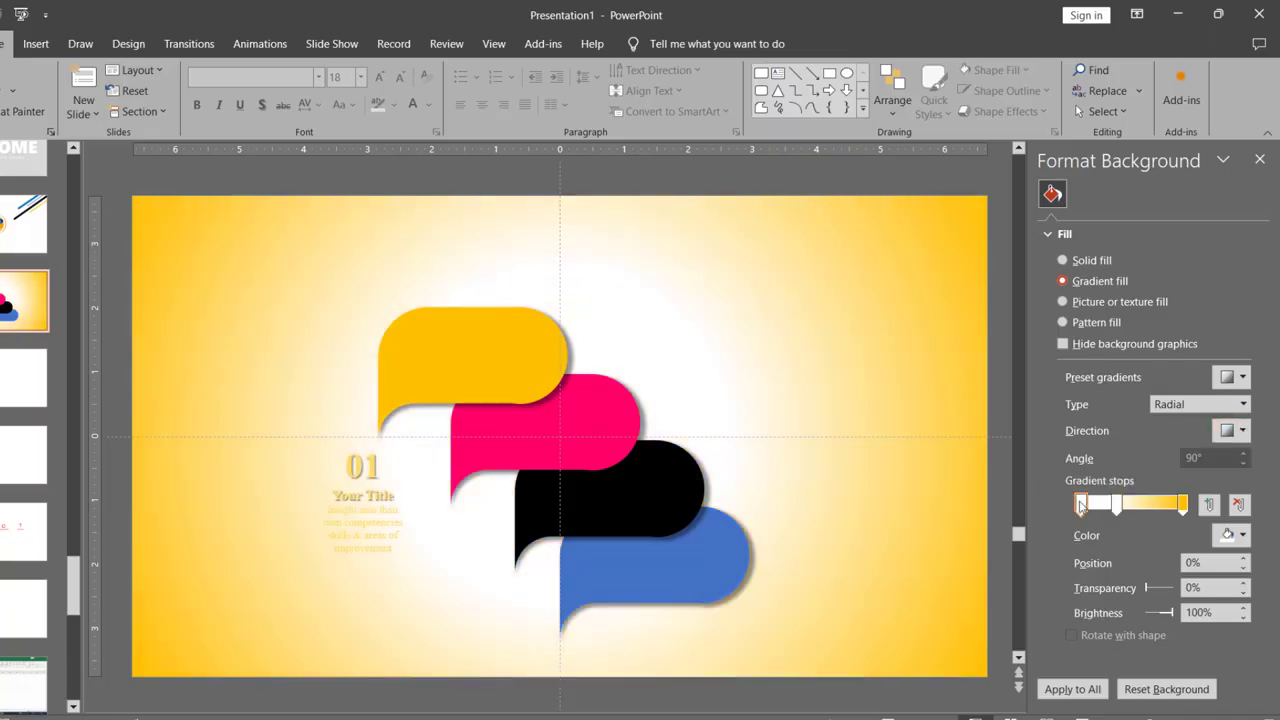
- Colour the first gradient stop light gray at -10% brightness and the 35% stop dark gray at -75% brightness
click(1242, 536)
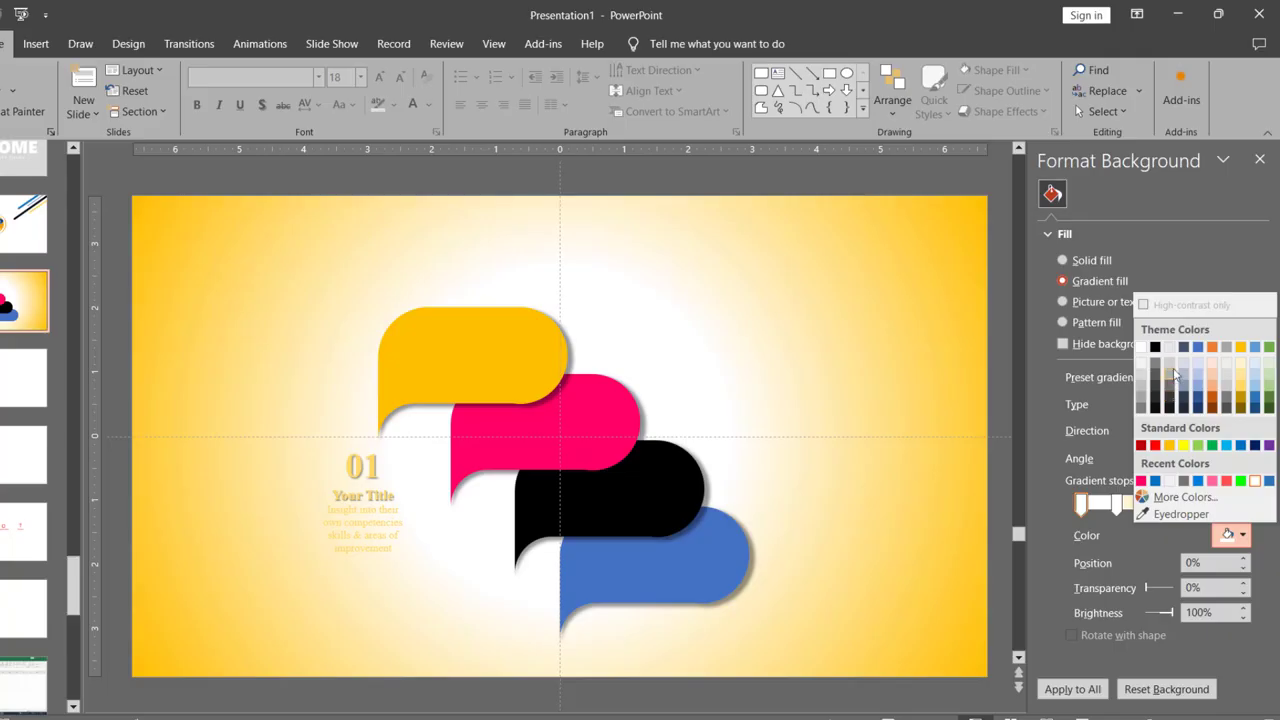
click(1169, 368)
click(1116, 504)
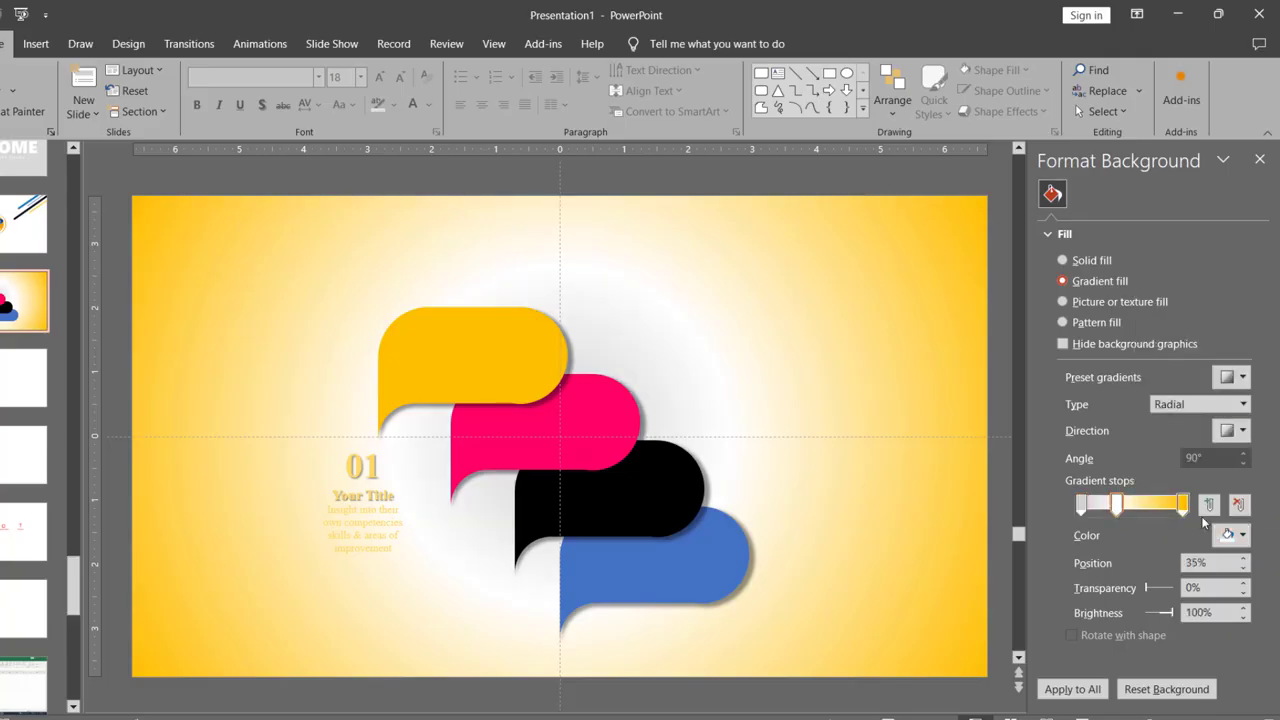
click(1242, 536)
click(1176, 395)
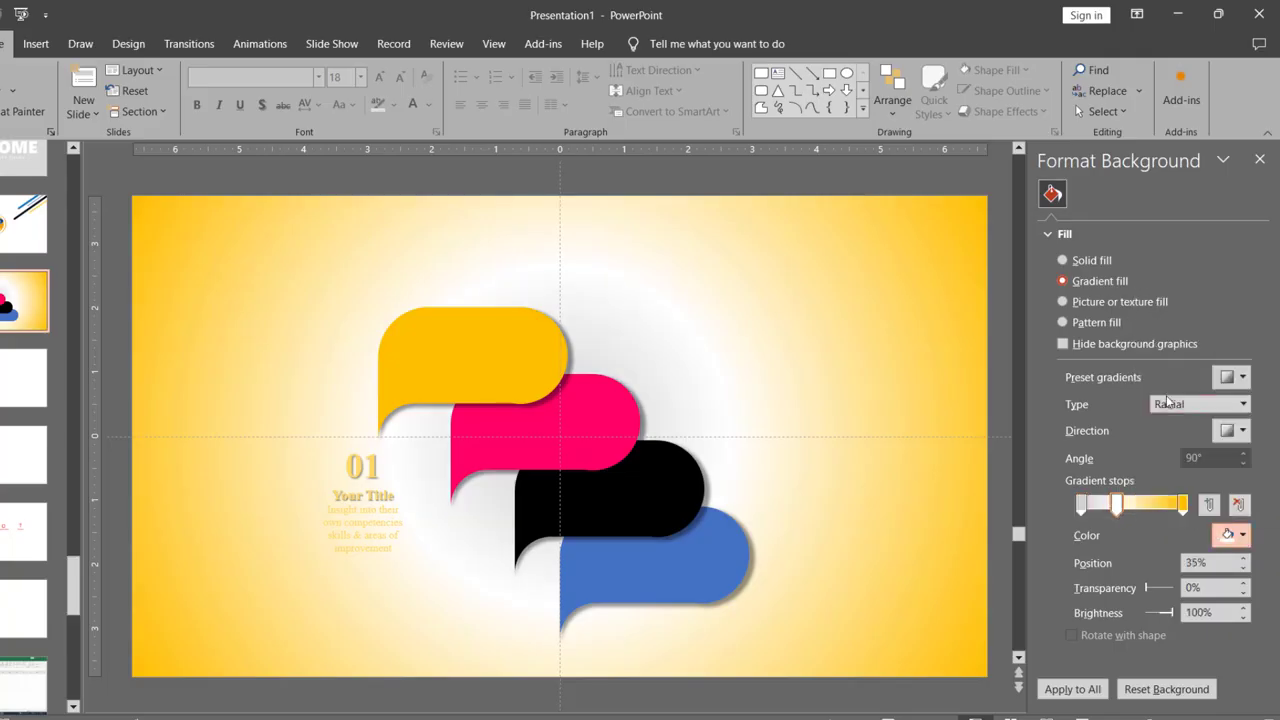
- Change the background gradient's final stop at 100% from gold to black
click(1182, 504)
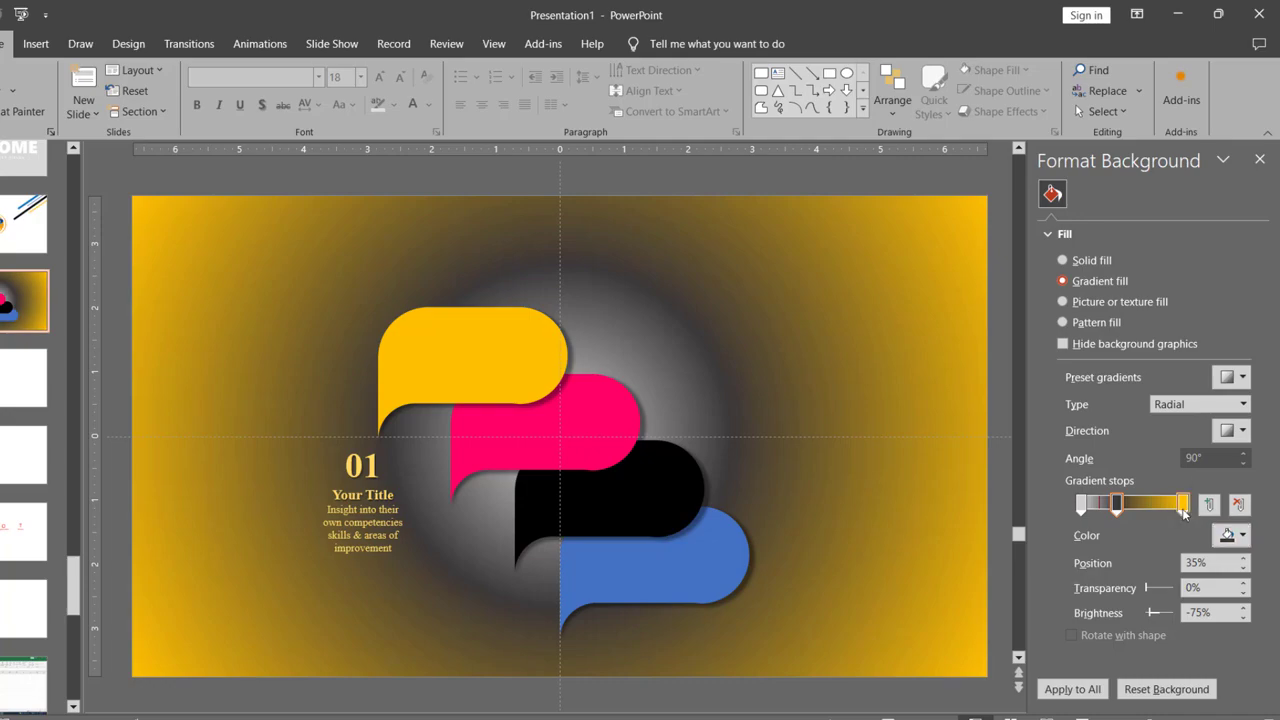
click(1243, 536)
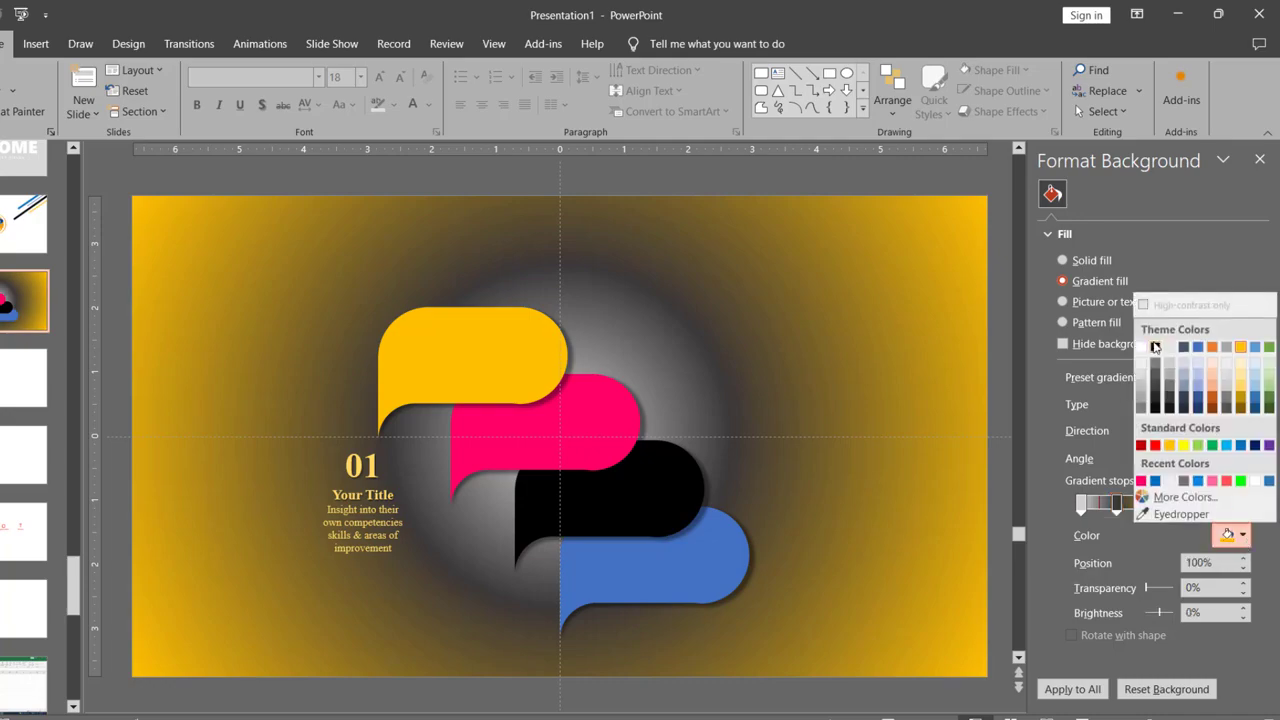
click(1156, 347)
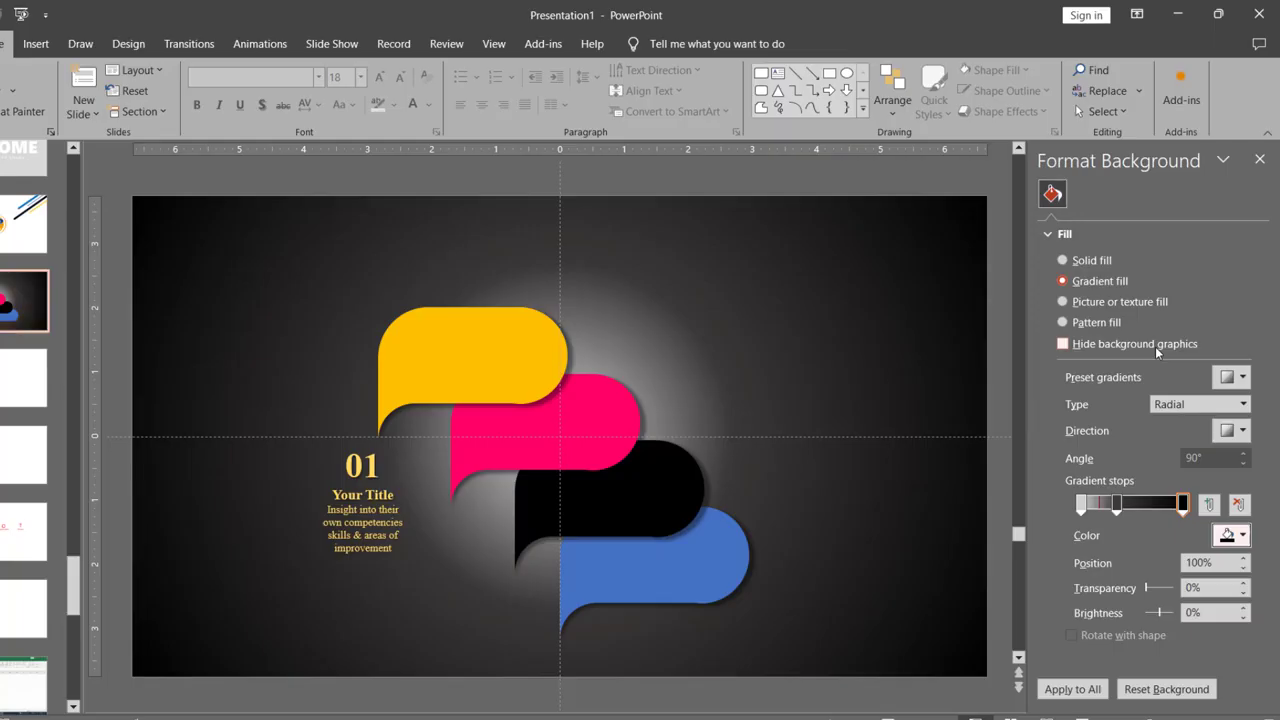
- Delete the middle gradient stop and move the black stop inward to the 74% position
click(1115, 505)
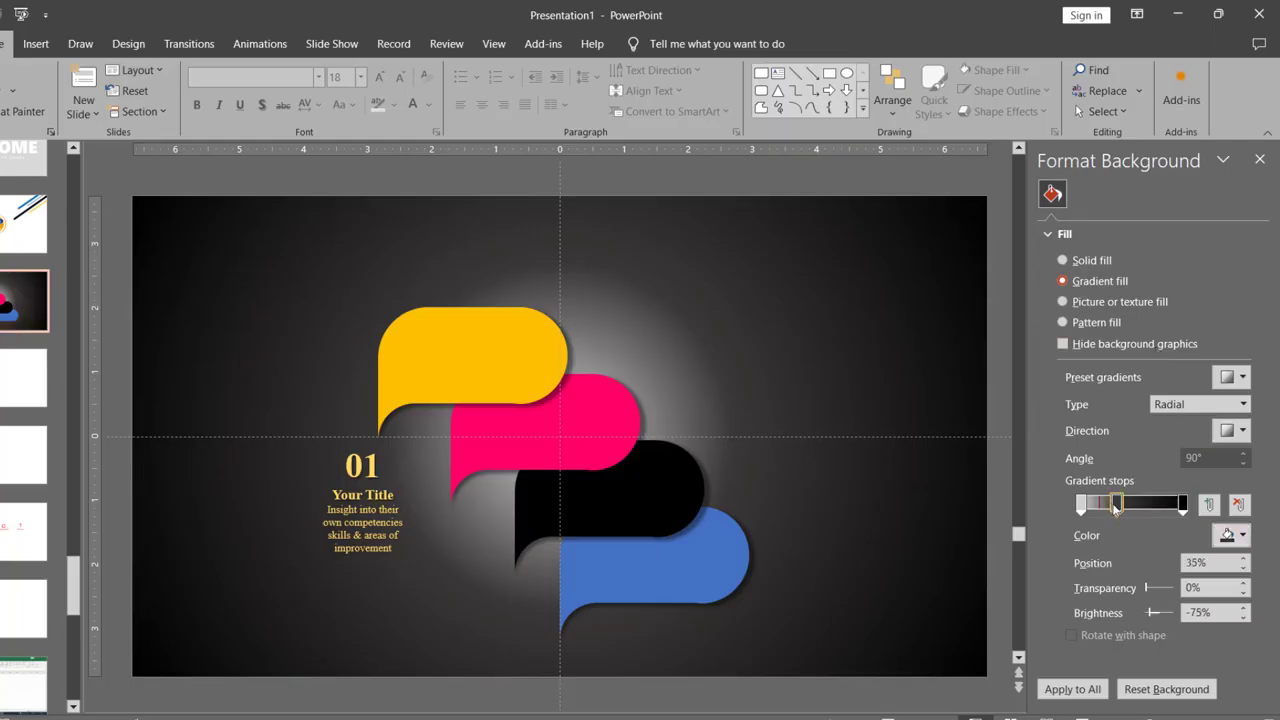
key(Delete)
drag(1082, 506, 1054, 503)
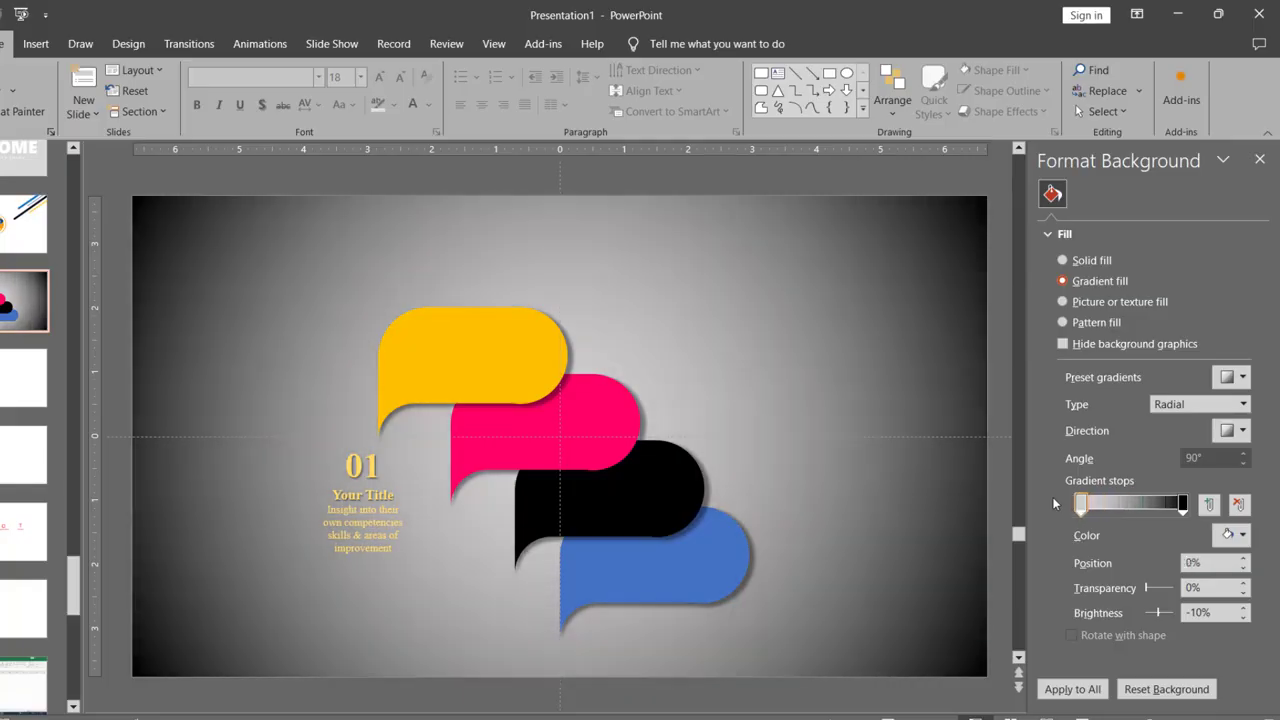
drag(1181, 506, 1156, 509)
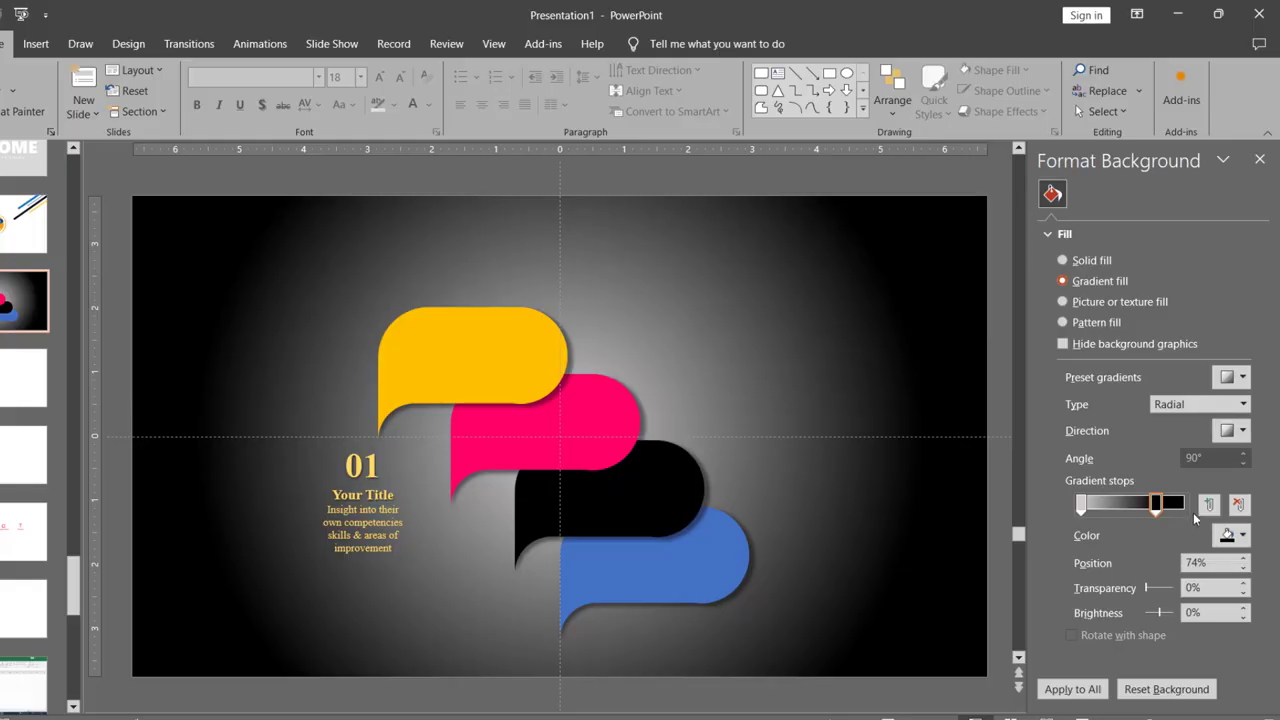
- Darken the first gradient stop to the gray theme shade with -25% brightness
click(1241, 535)
click(1081, 505)
click(1241, 535)
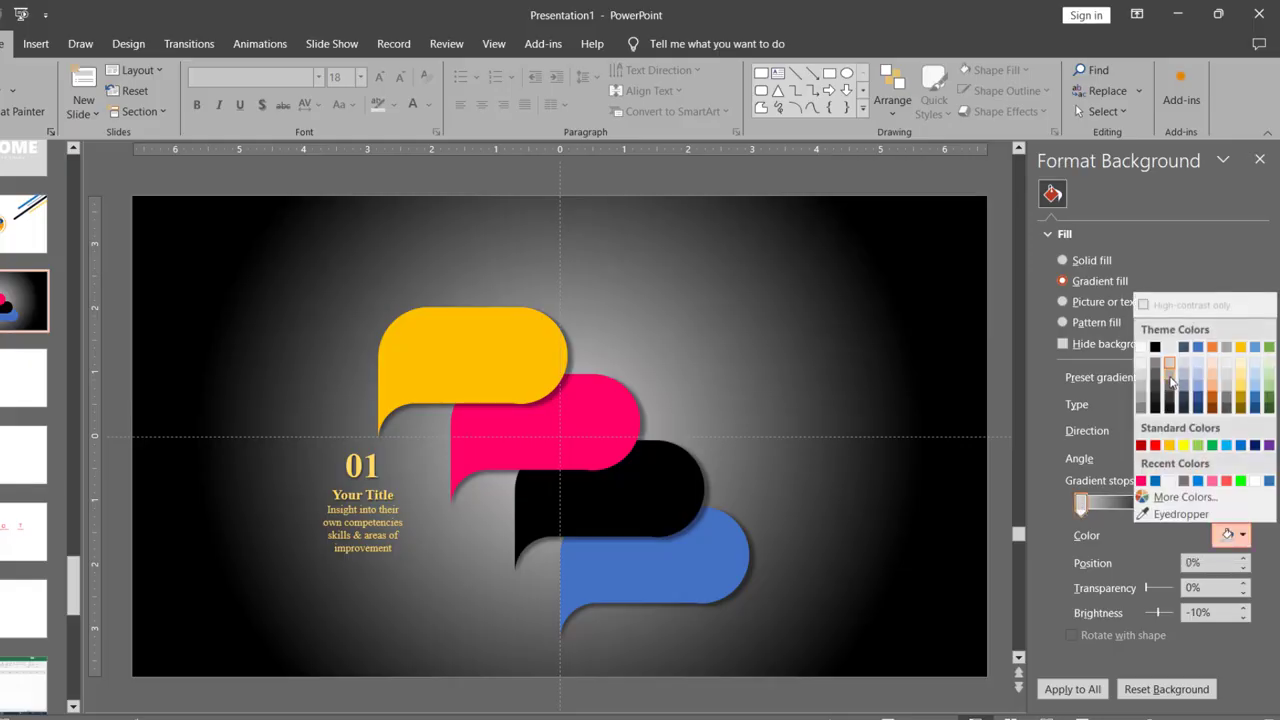
click(1170, 380)
- Move the black background gradient stop to the 83% position and recolour it with the gray theme shade at -50% brightness
drag(1156, 503, 1166, 503)
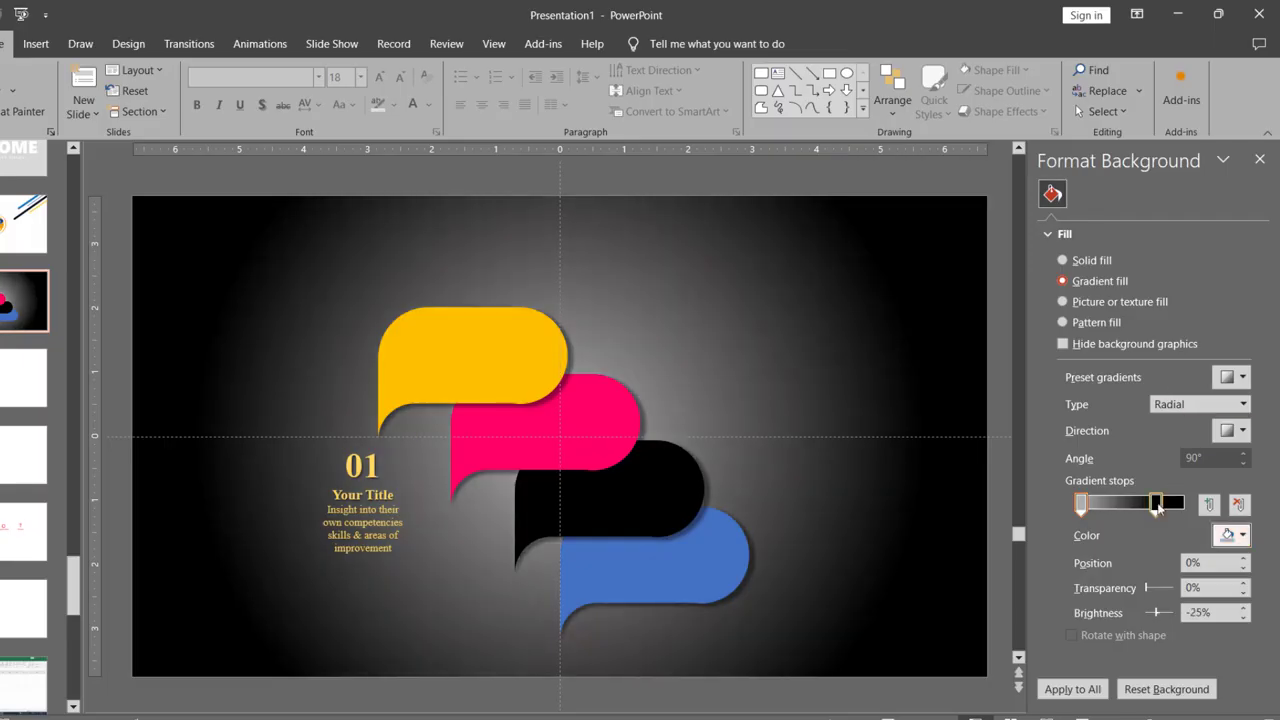
click(1243, 536)
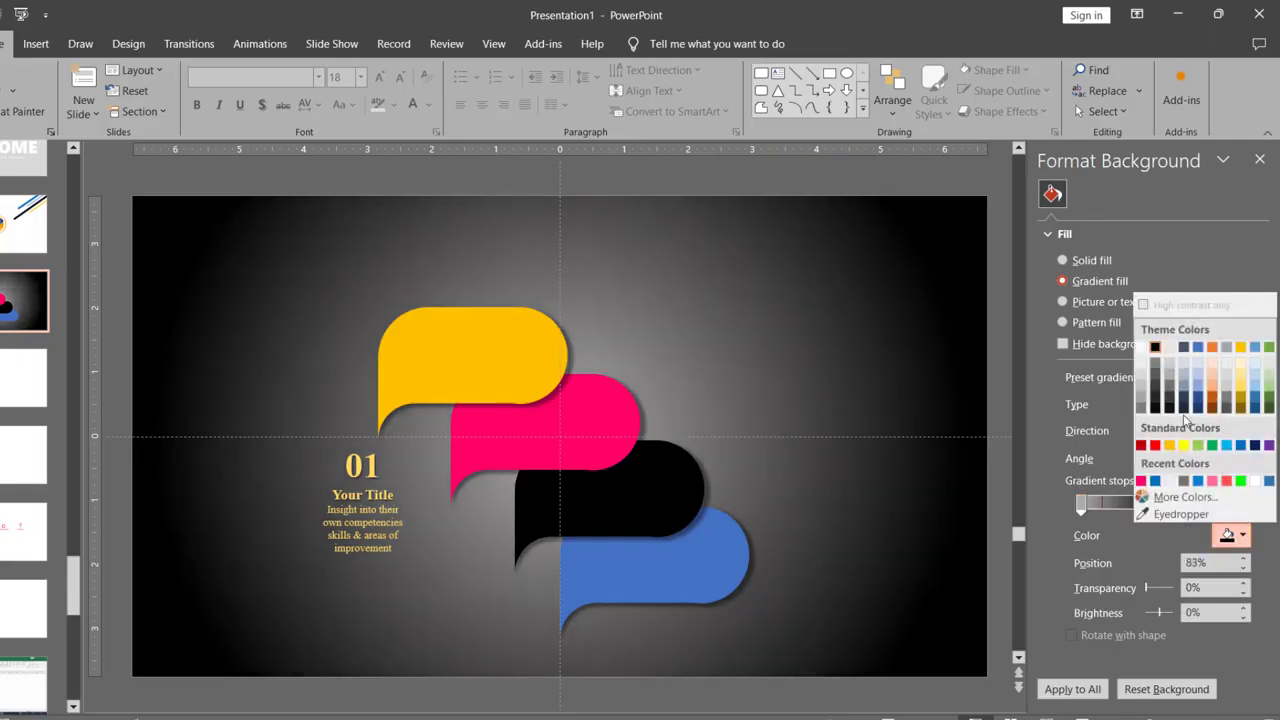
click(1167, 390)
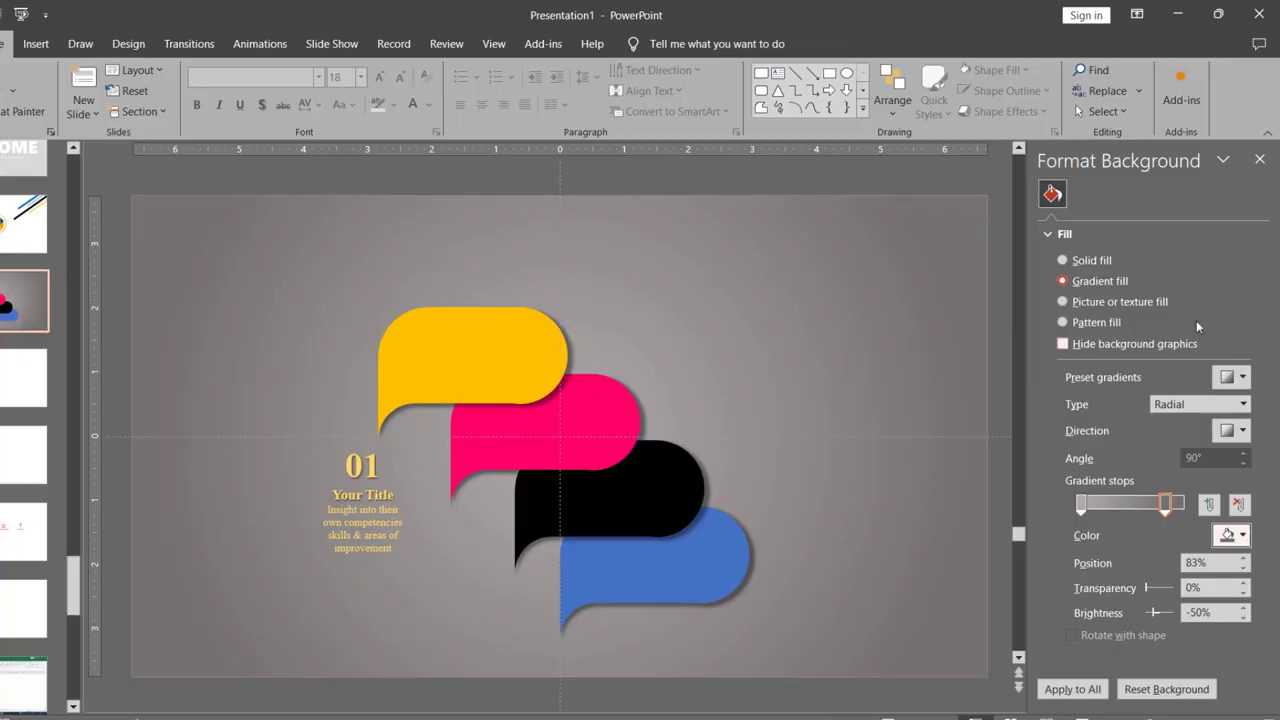
- Lighten the first background gradient stop to the gray theme shade at -10% brightness and close the background formatting
click(1087, 503)
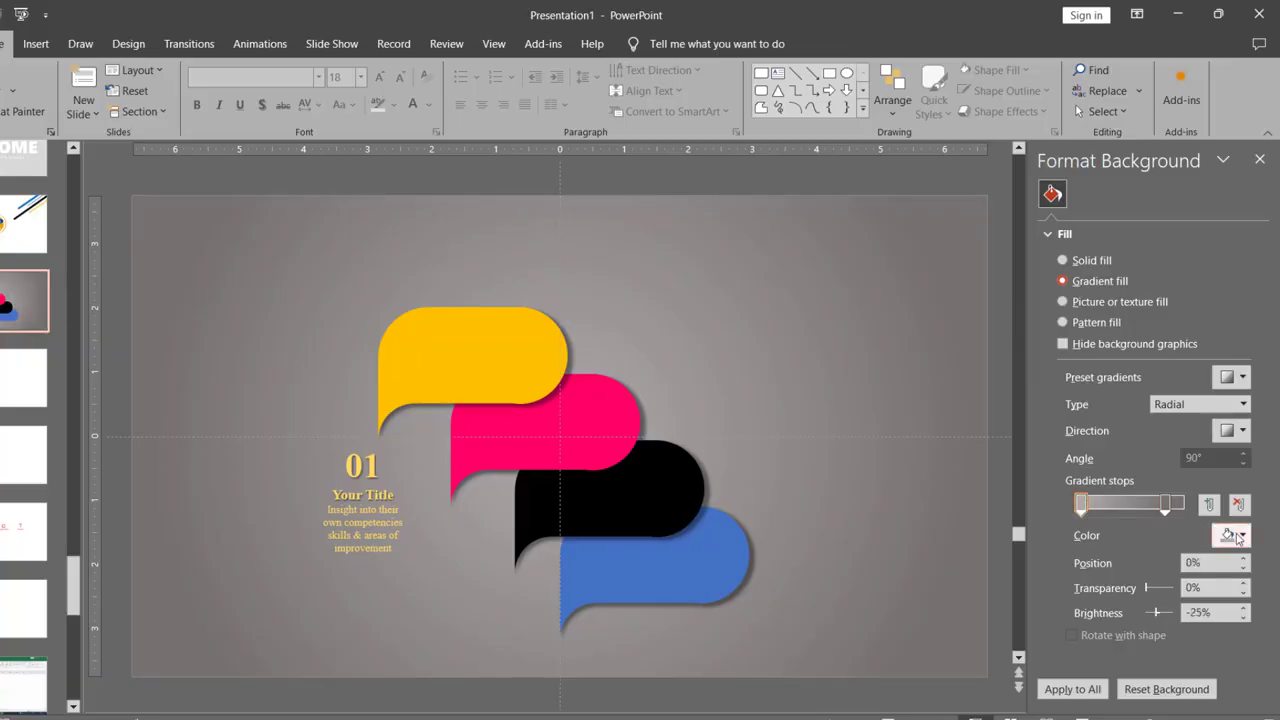
click(1240, 535)
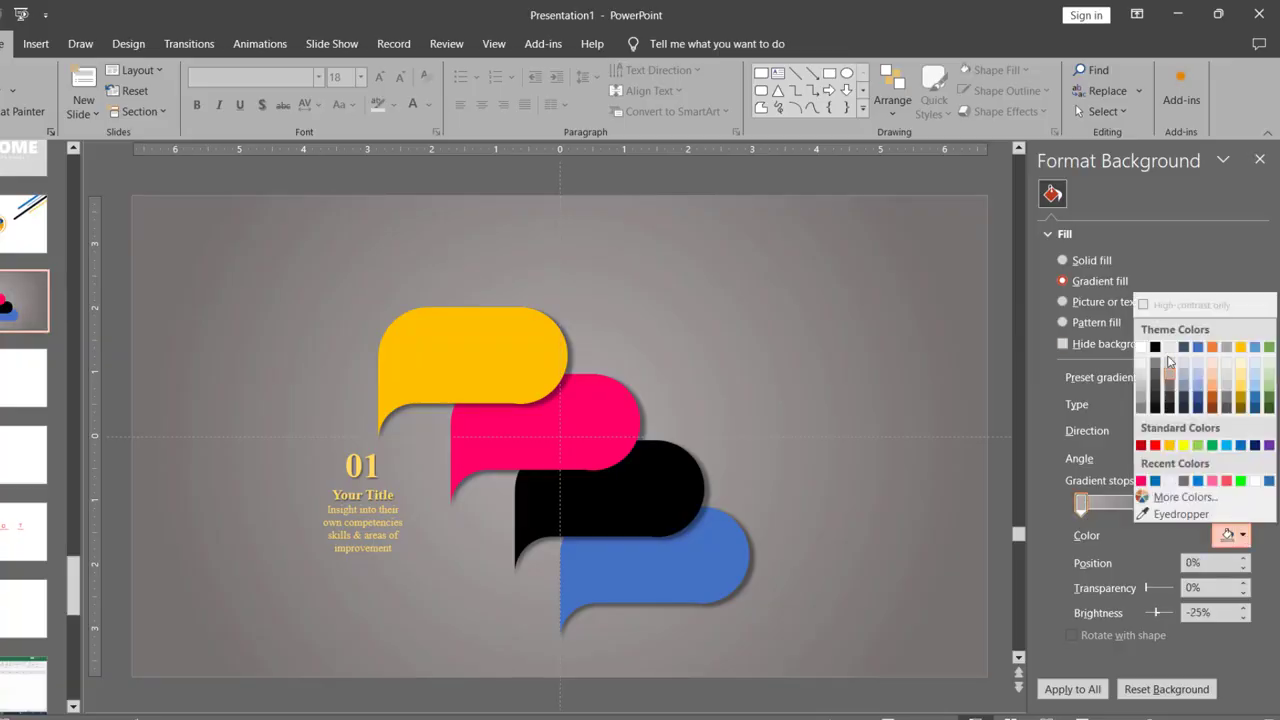
click(1170, 367)
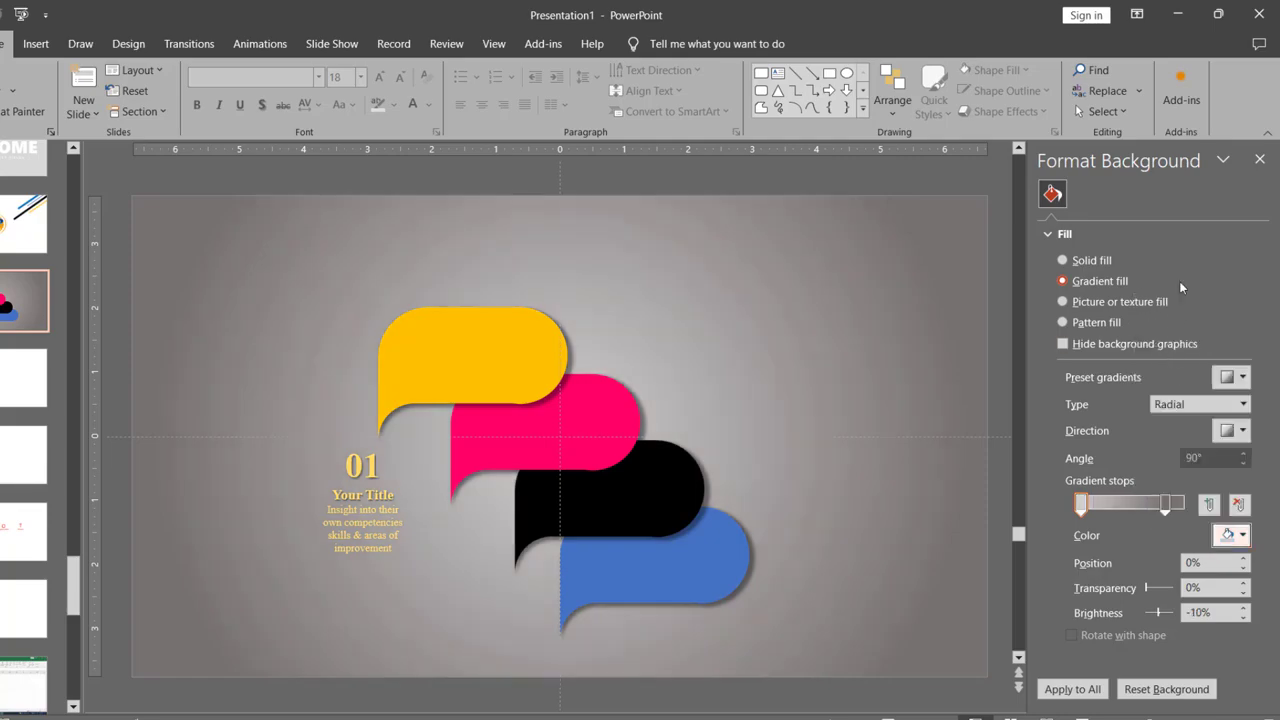
click(1259, 159)
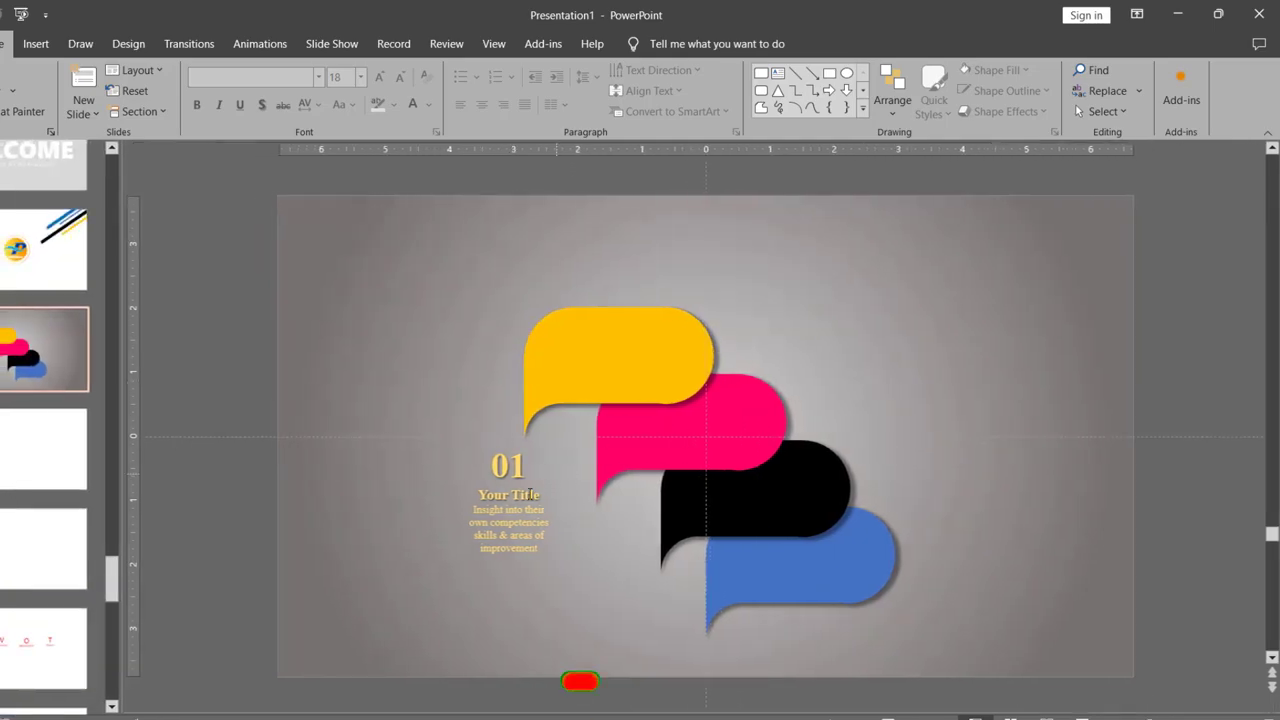
- Change all text in the 01 label box to white
click(495, 443)
click(495, 443)
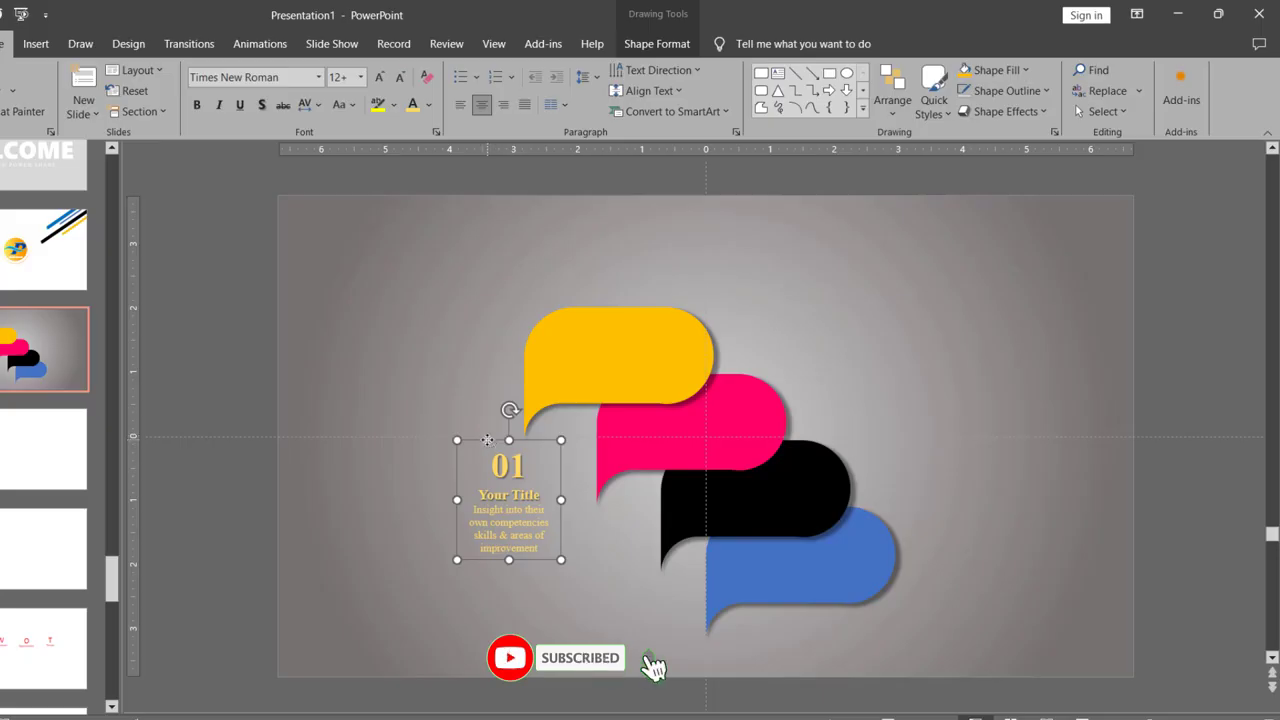
click(430, 111)
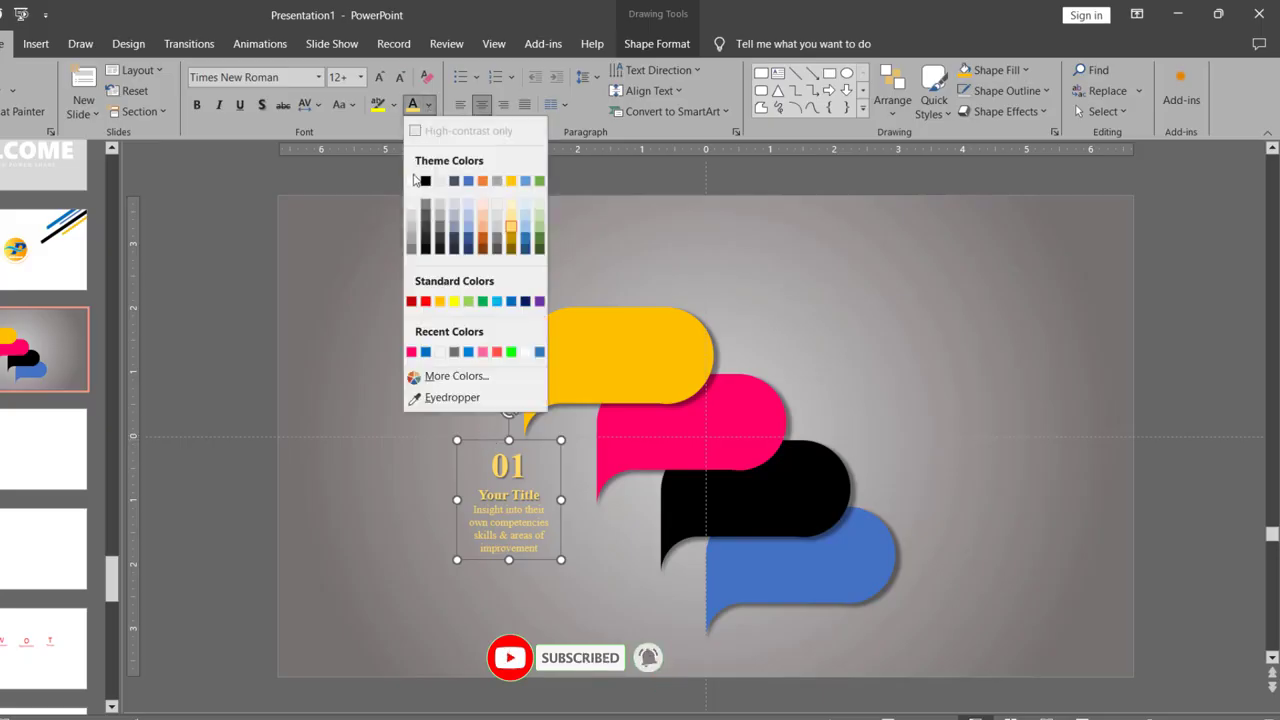
click(417, 180)
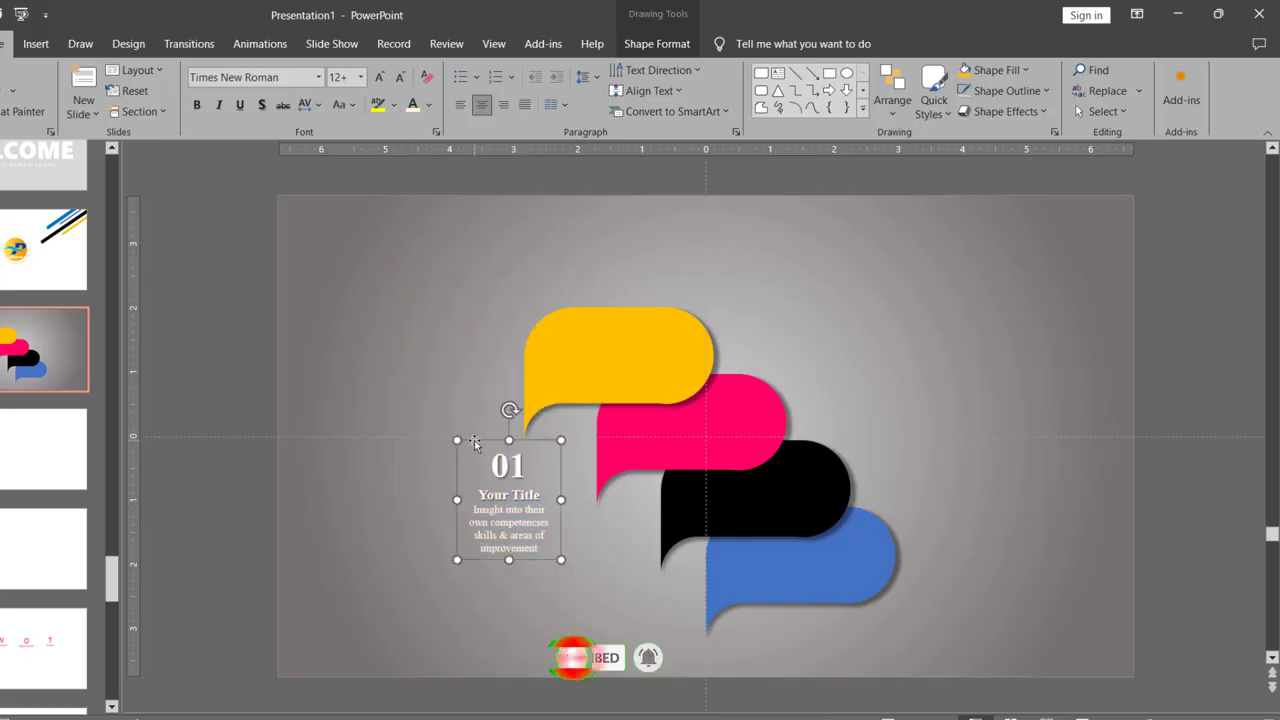
- Place matching labels 02, 03 and 04 beneath the pink, black and blue bubbles, nudging label 04 slightly upward
drag(478, 446, 473, 437)
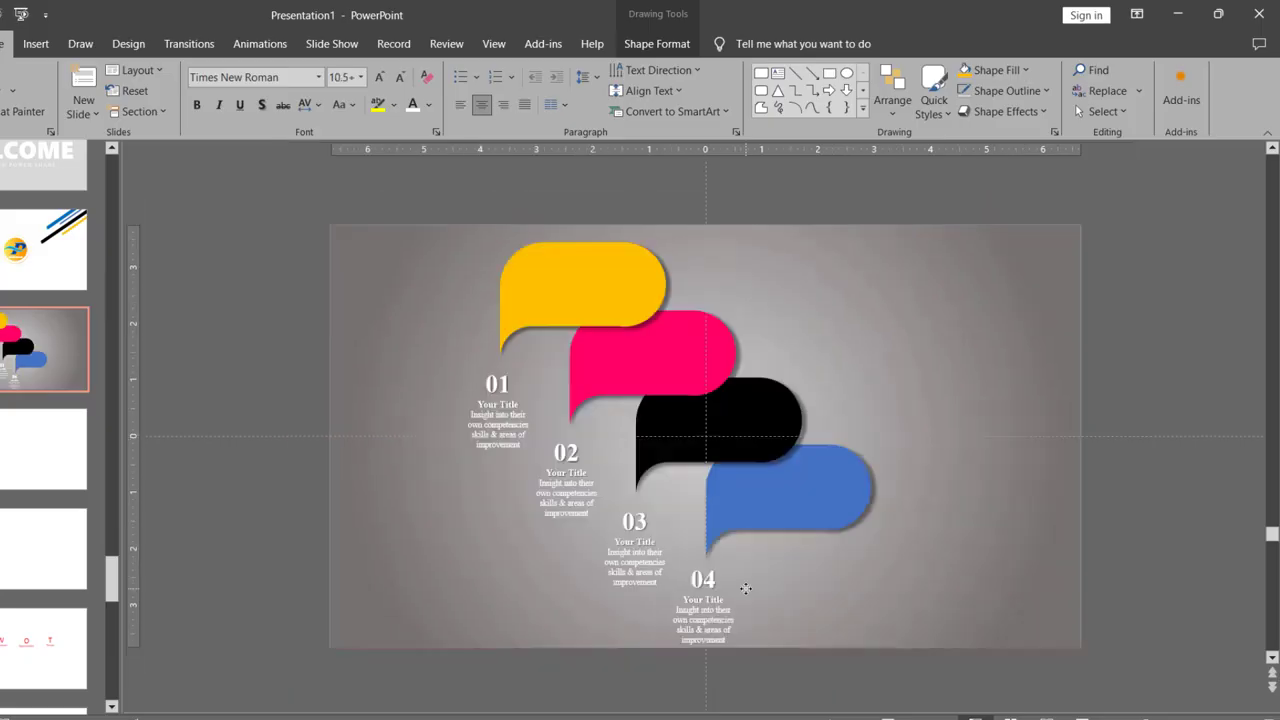
click(746, 585)
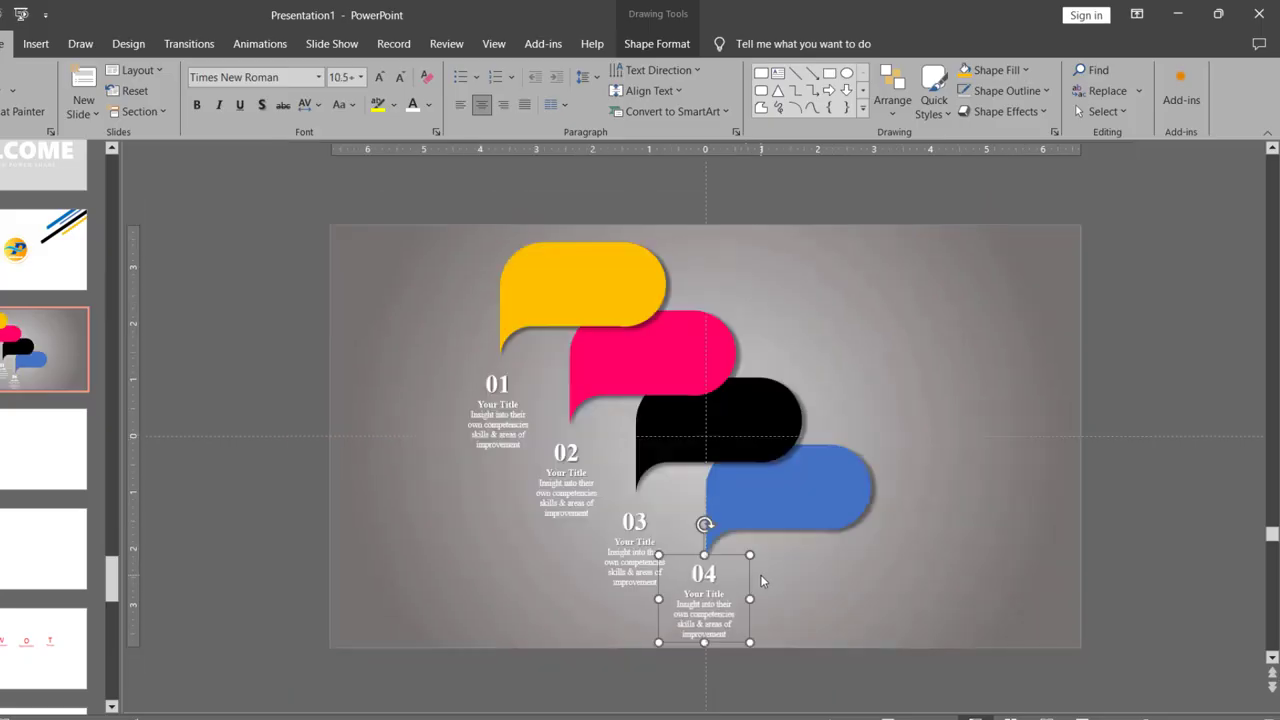